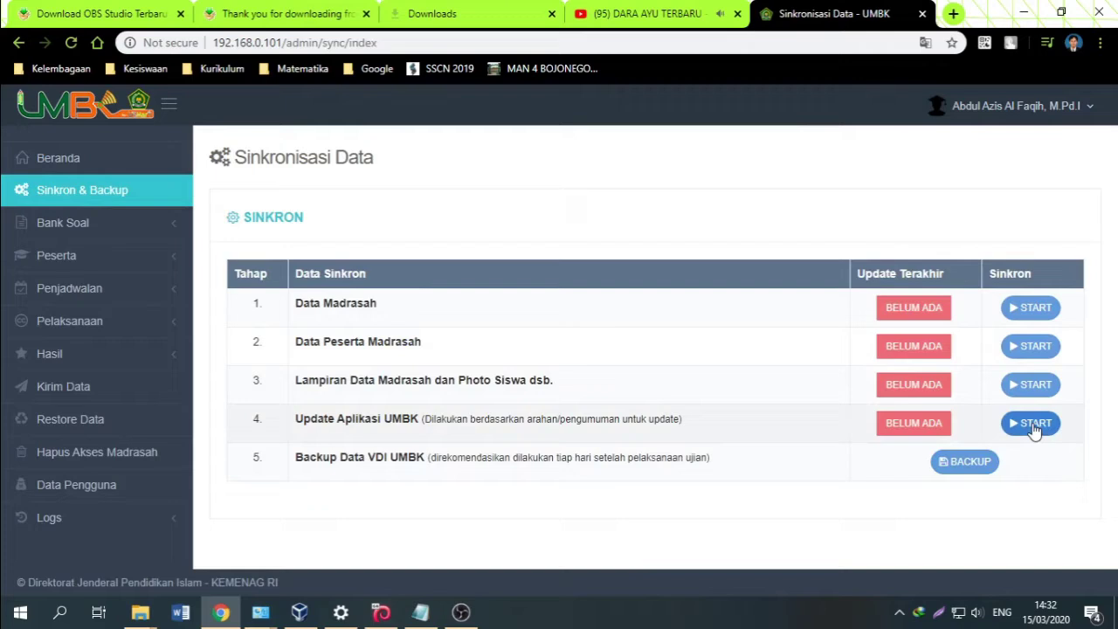
- Update the UMBK application and synchronise the Data Madrasah and Data Peserta Madrasah stages
click(1032, 425)
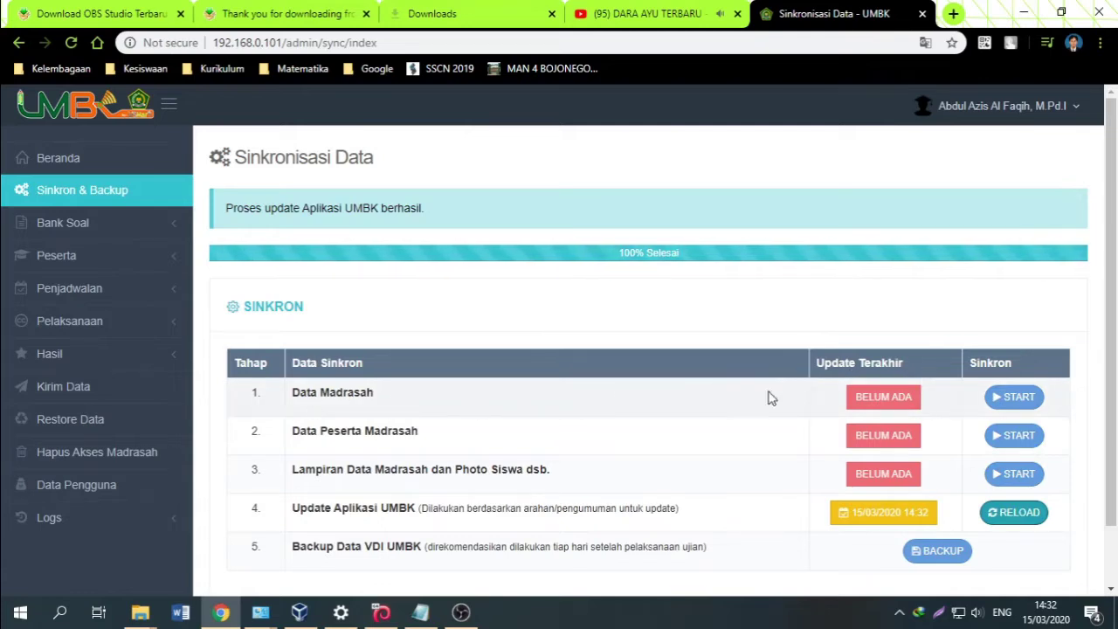
click(1004, 398)
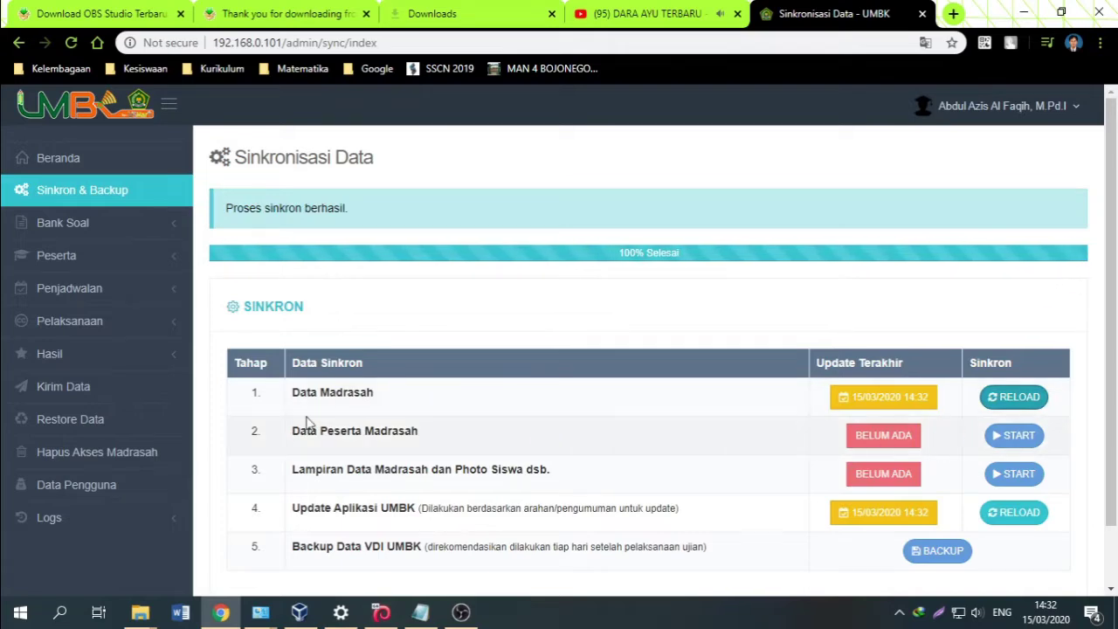
click(1013, 435)
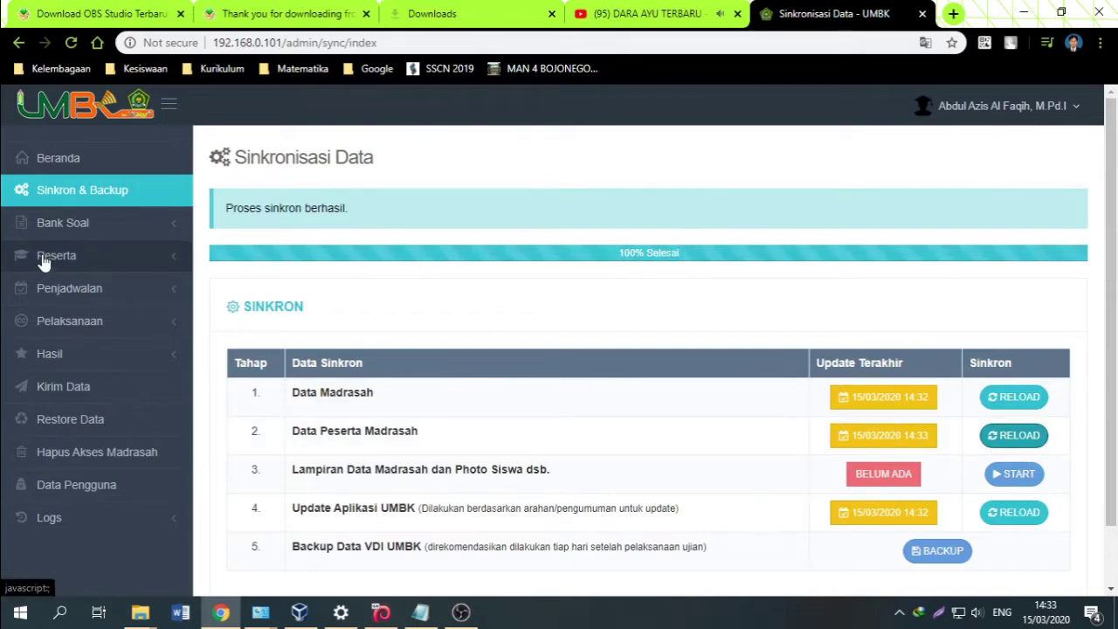
- Add the subject MATEMATIKA to the question bank with abbreviation MAT, code MAT and order 1, and save it
click(40, 224)
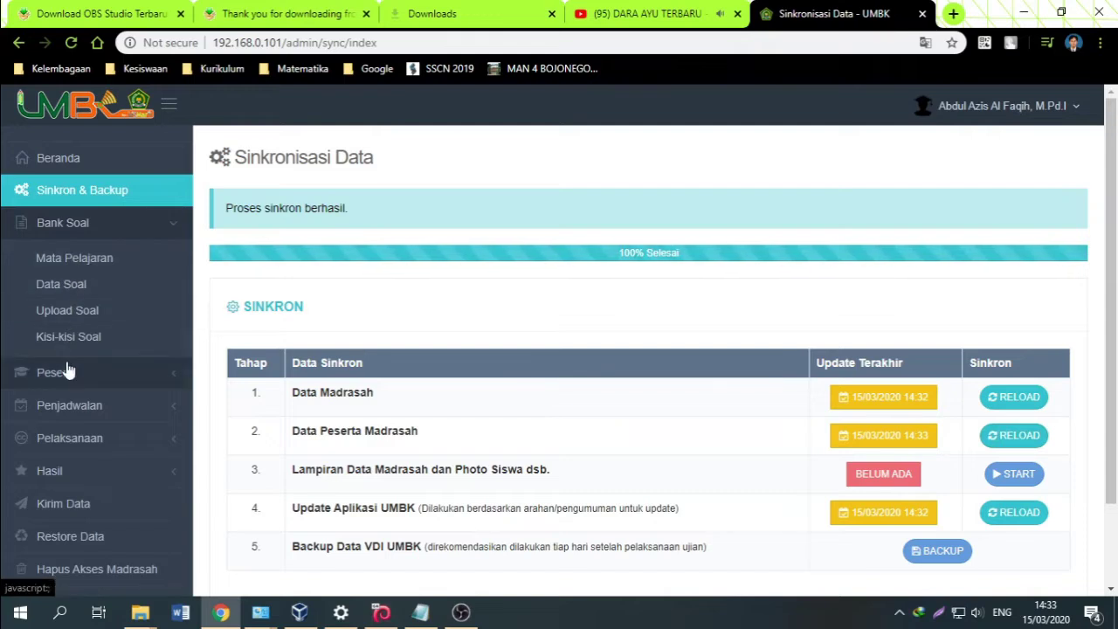
click(68, 260)
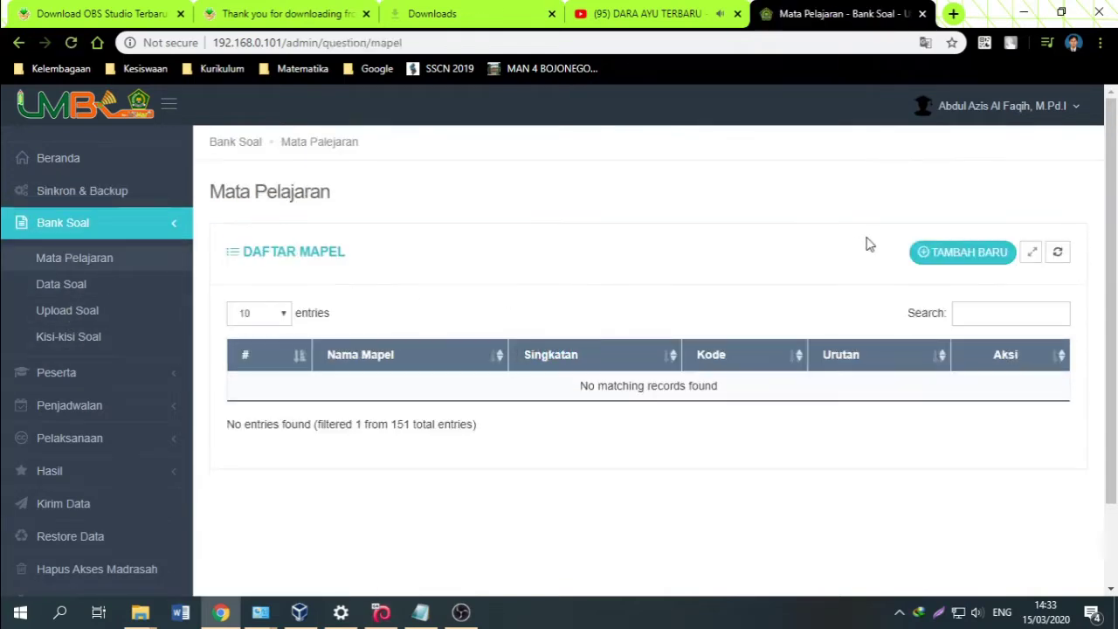
click(933, 257)
click(434, 345)
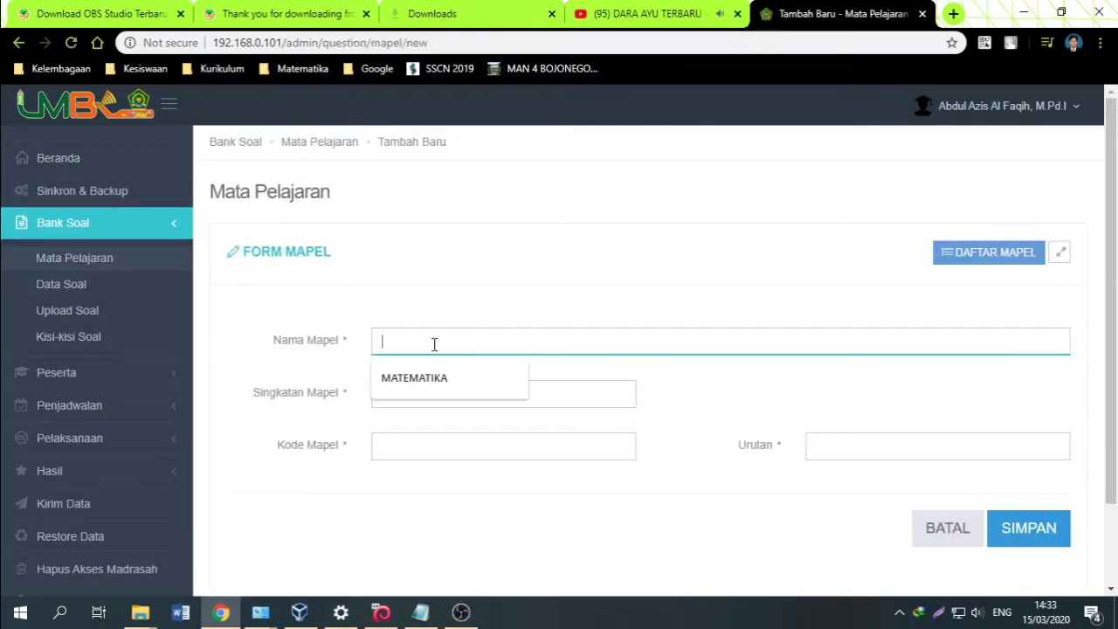
click(430, 381)
click(387, 394)
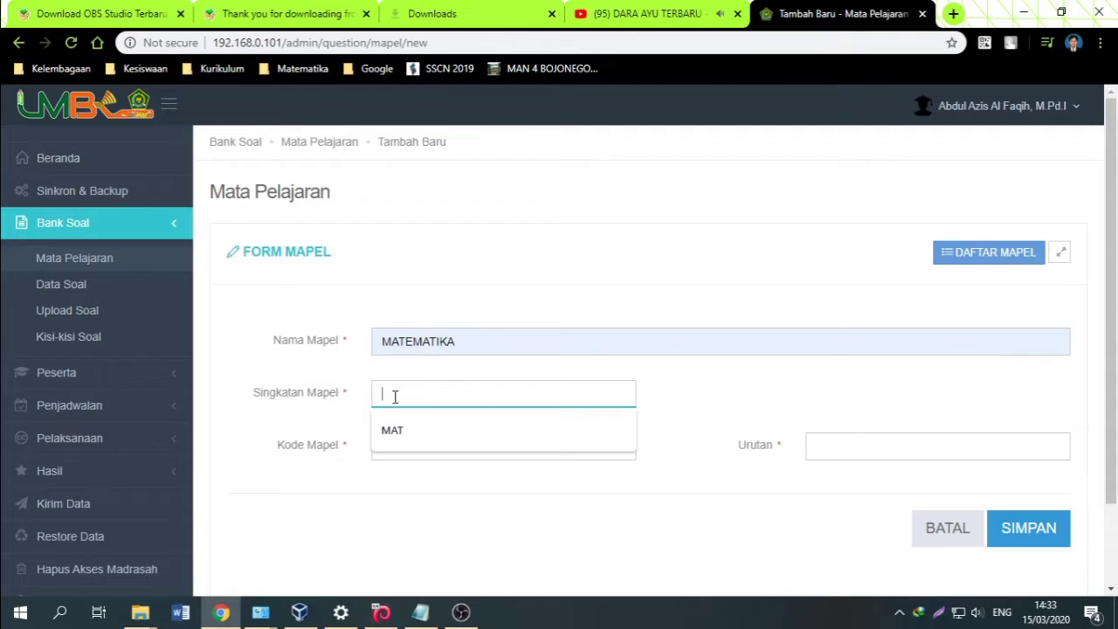
click(403, 430)
click(396, 447)
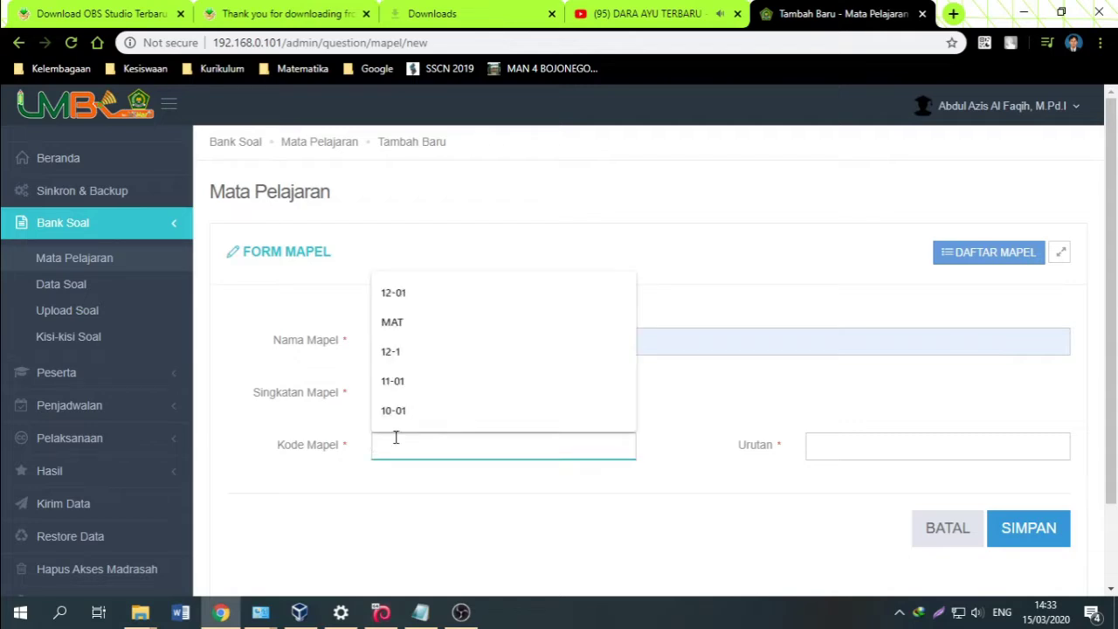
click(410, 331)
click(853, 453)
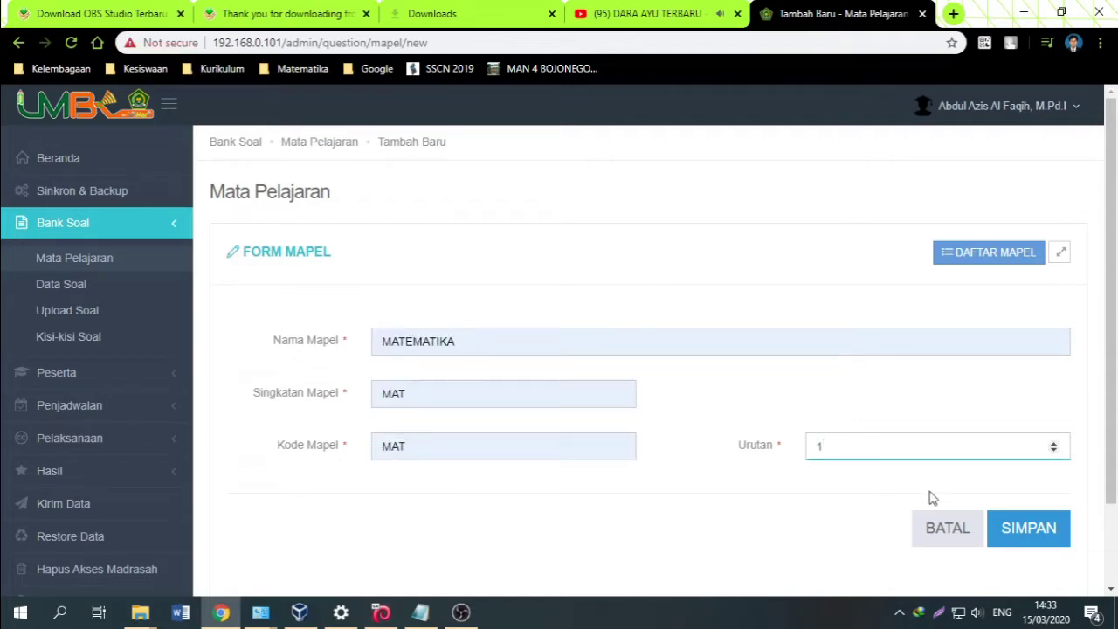
click(1029, 535)
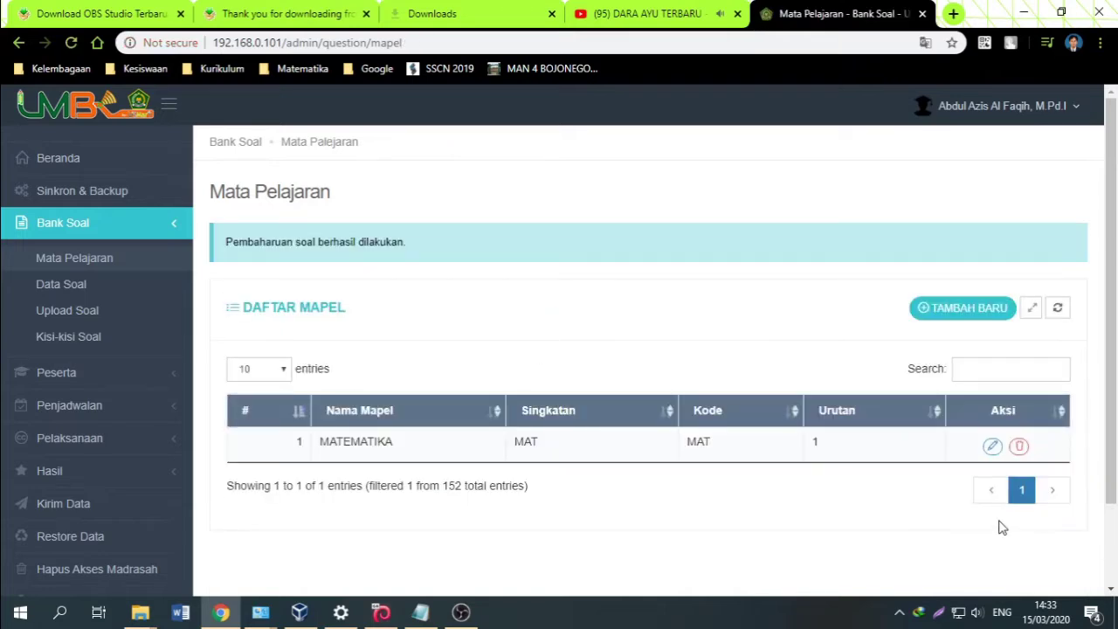
- Upload Format_Bank_Soal_matematika.zip to the question bank as a new MATEMATIKA question document intended for UMBK, and save it
click(56, 299)
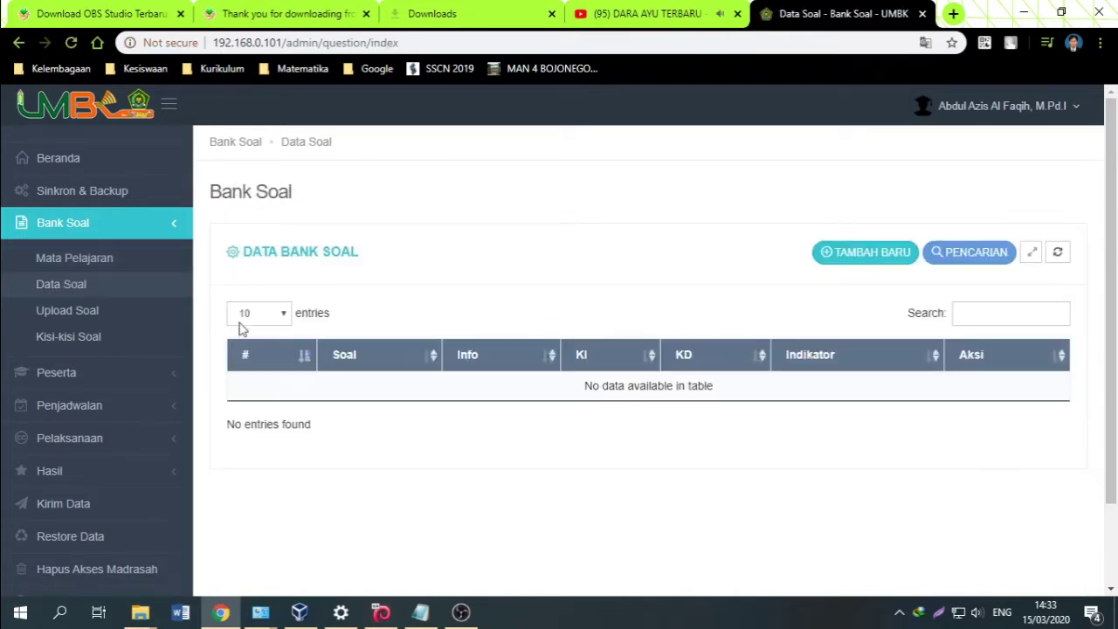
click(59, 320)
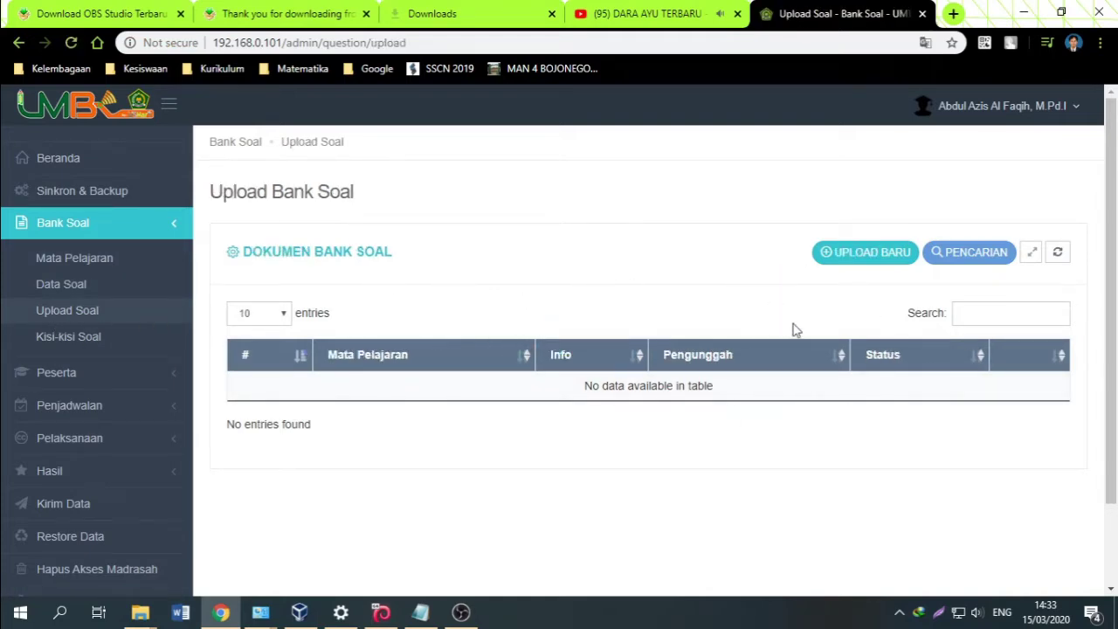
click(856, 254)
scroll(496, 417, down, 2)
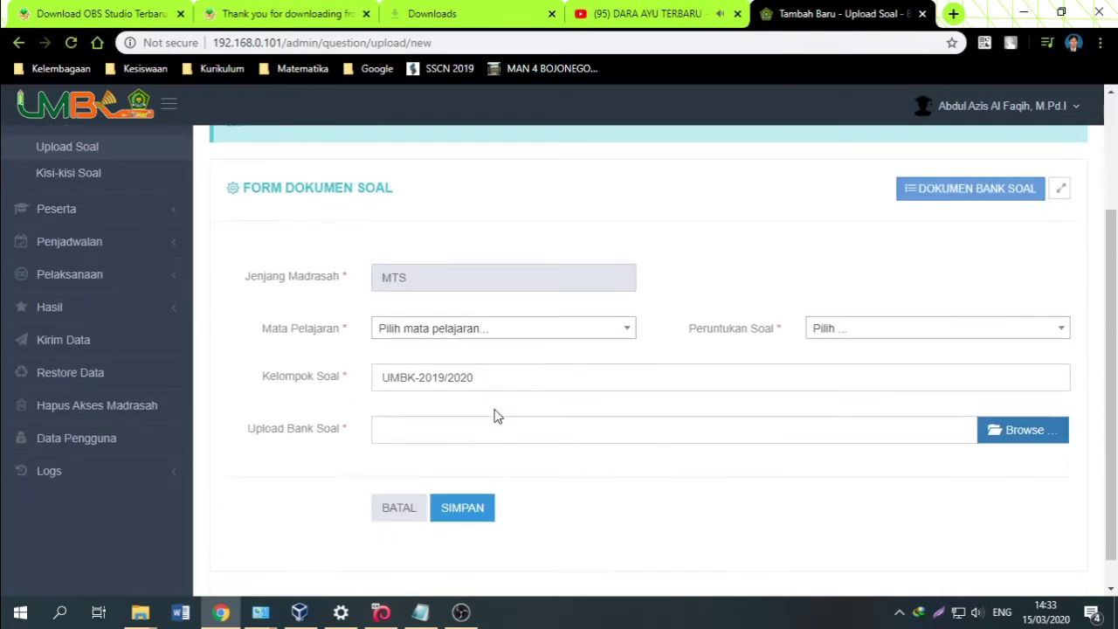
click(480, 335)
click(439, 409)
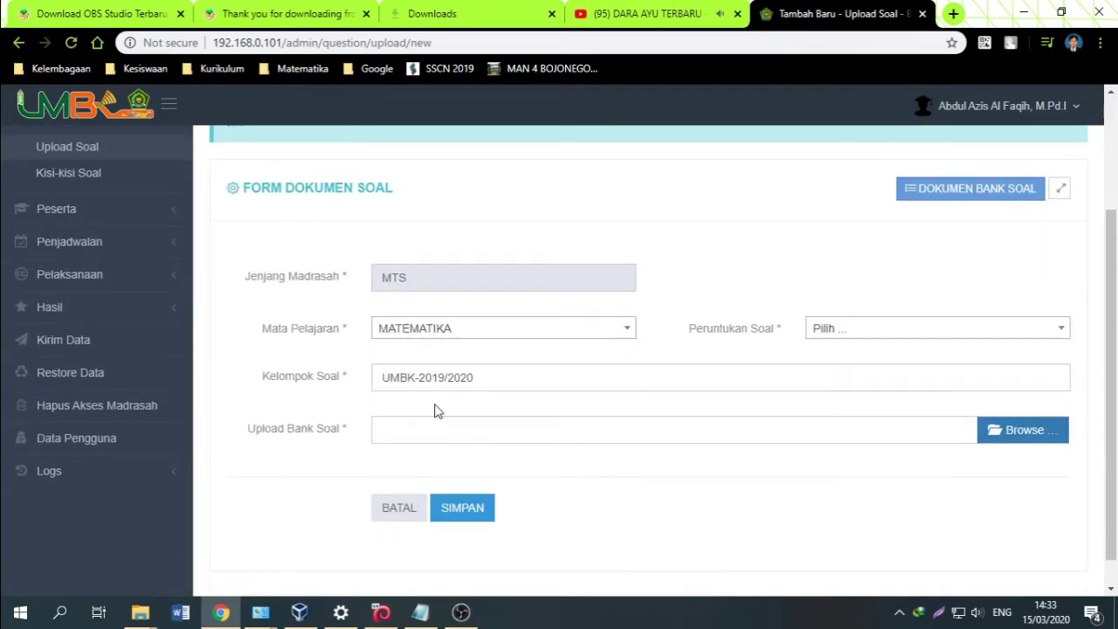
click(834, 336)
click(843, 408)
click(1020, 430)
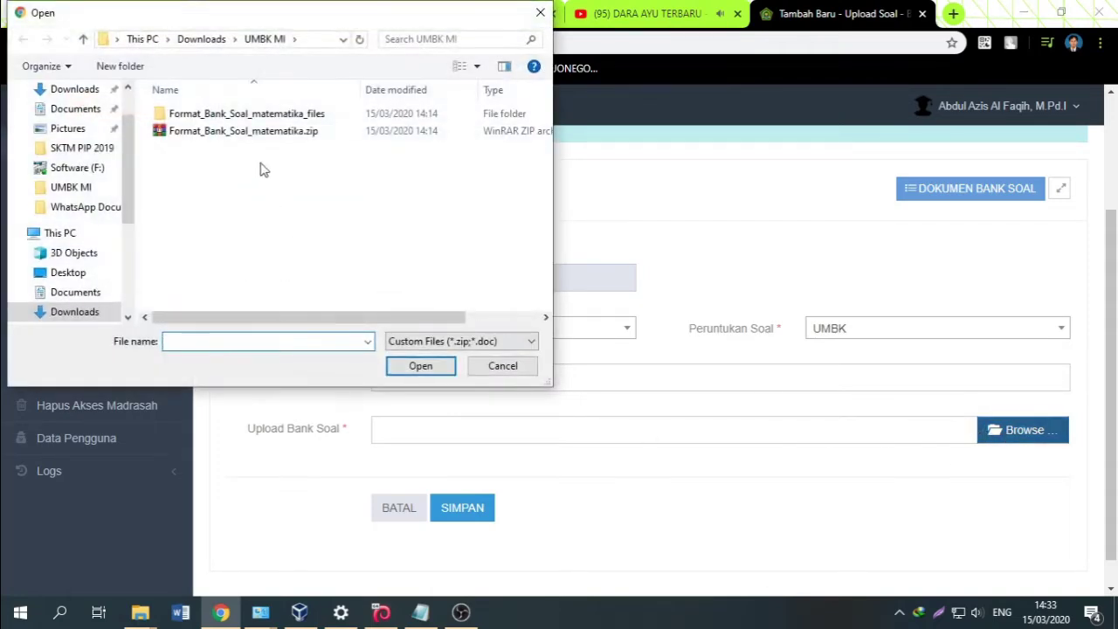
double_click(212, 133)
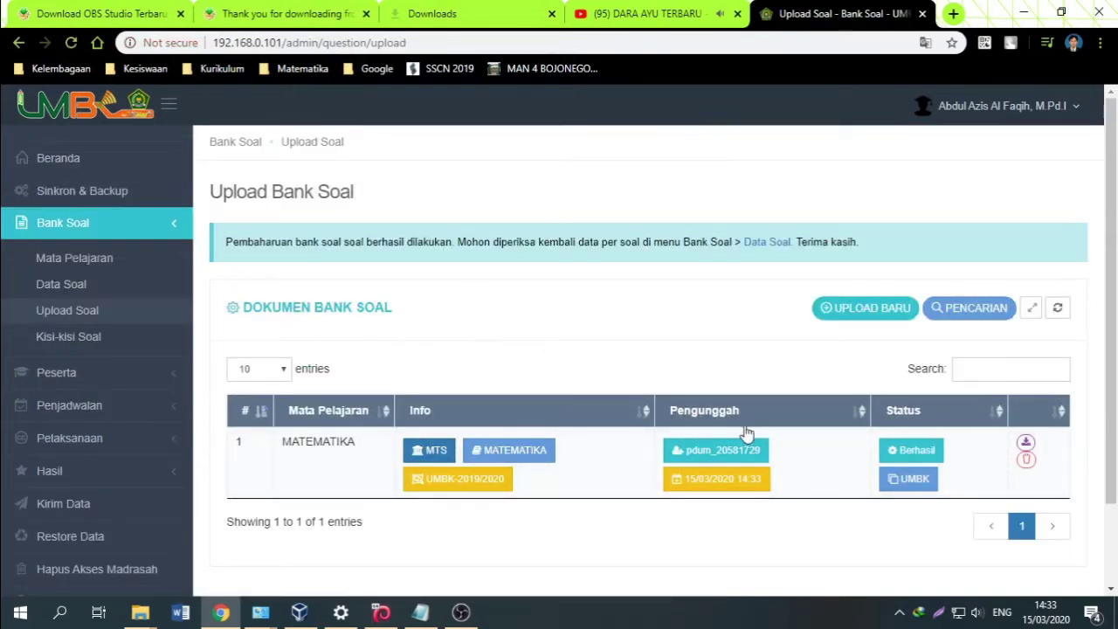
- Review the uploaded questions in Data Soal and the participant list in Data Siswa
click(70, 284)
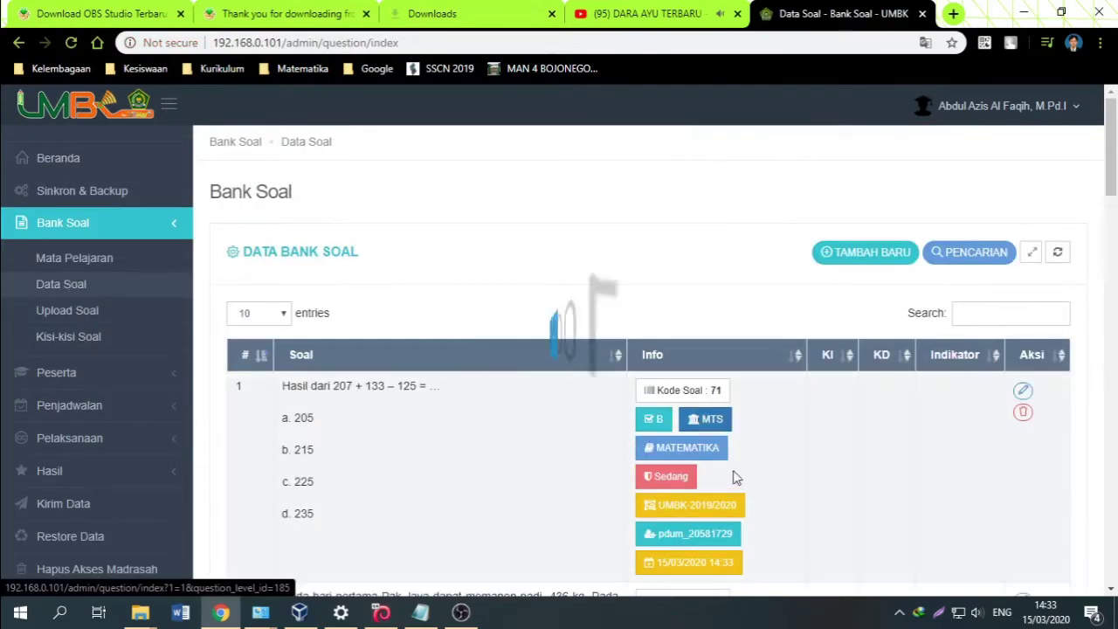
click(45, 376)
click(52, 294)
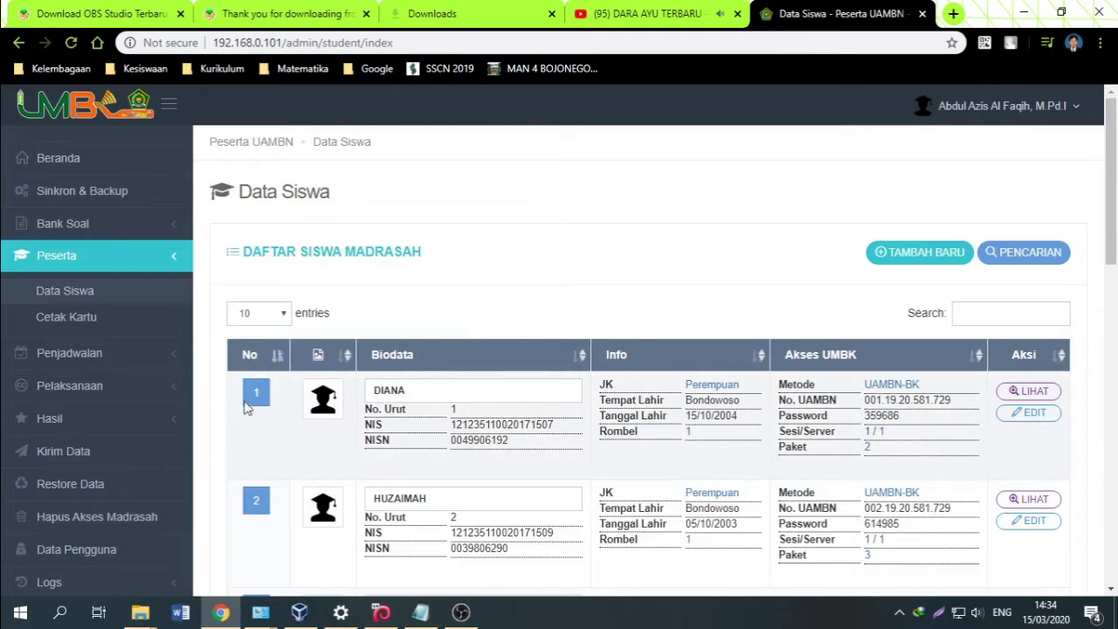
- Preview the madrasah's exam participant cards for printing, cancel the print and close the card page
click(66, 317)
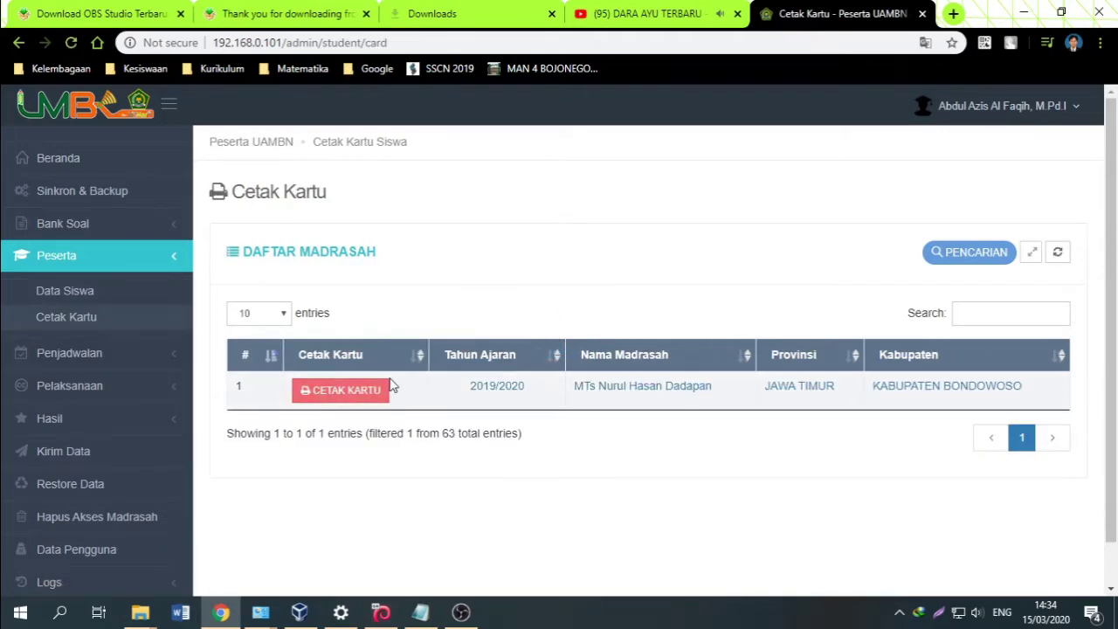
click(336, 391)
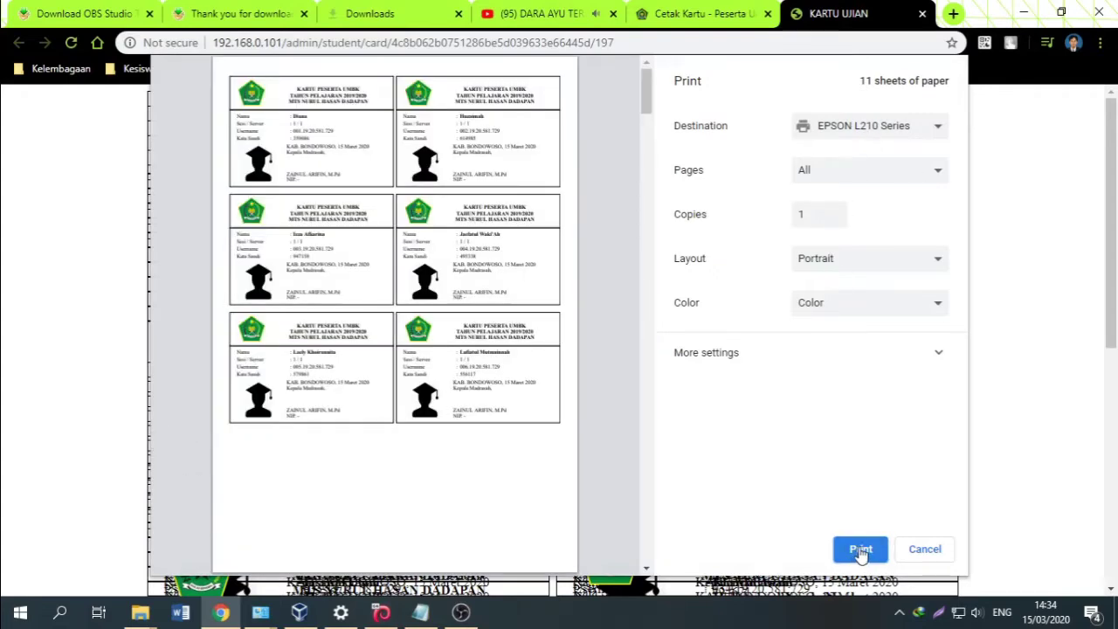
click(931, 553)
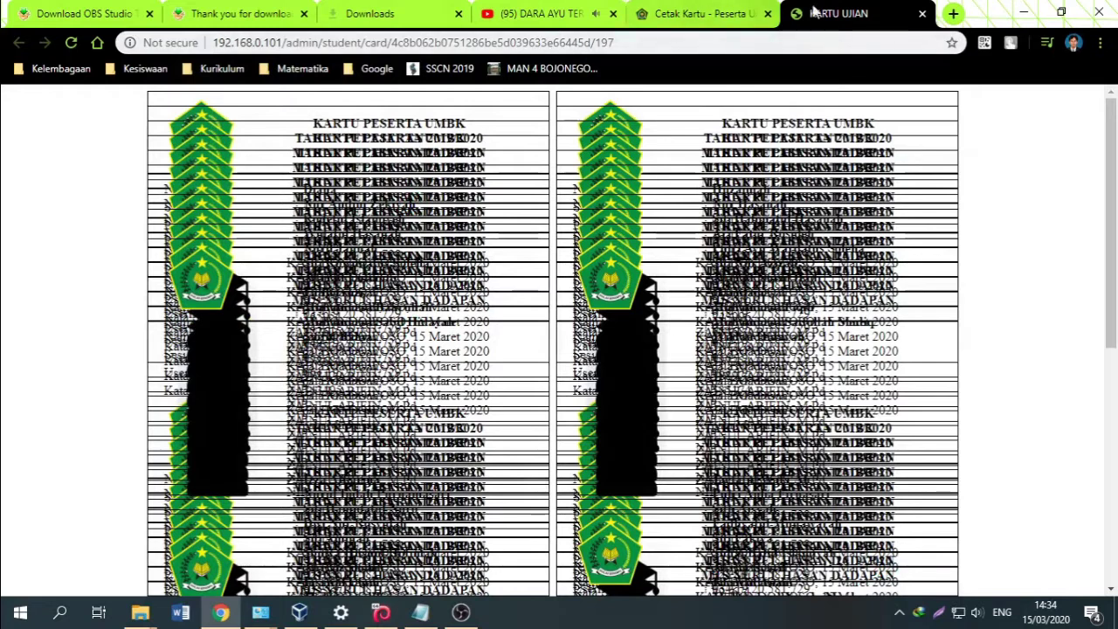
click(921, 14)
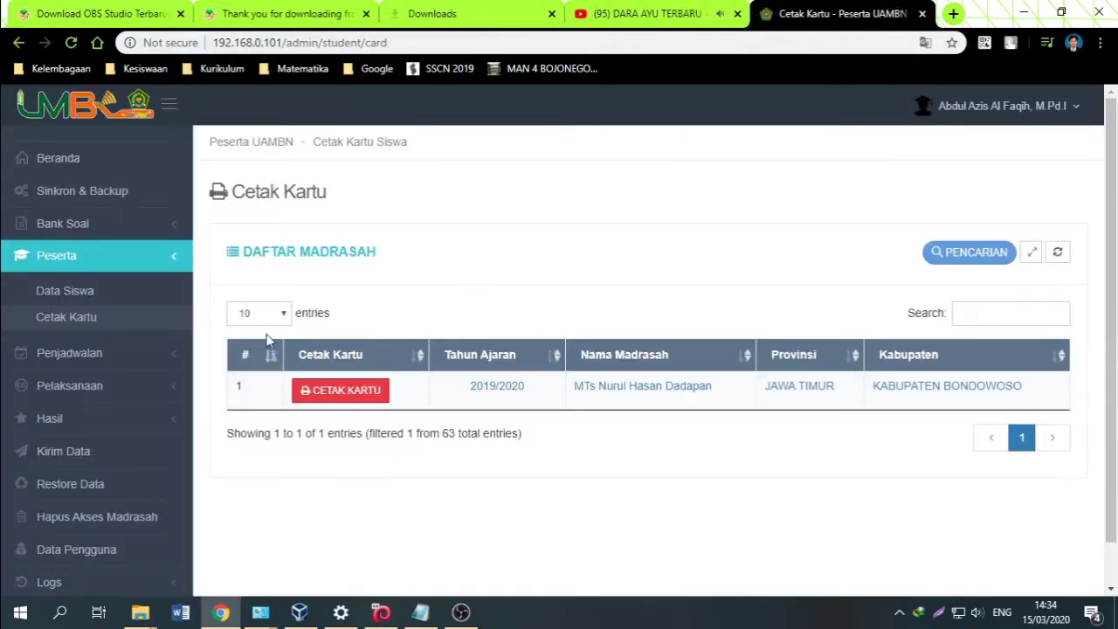
- Start a new exam schedule in Data Jadwal with MATEMATIKA as the subject
click(54, 360)
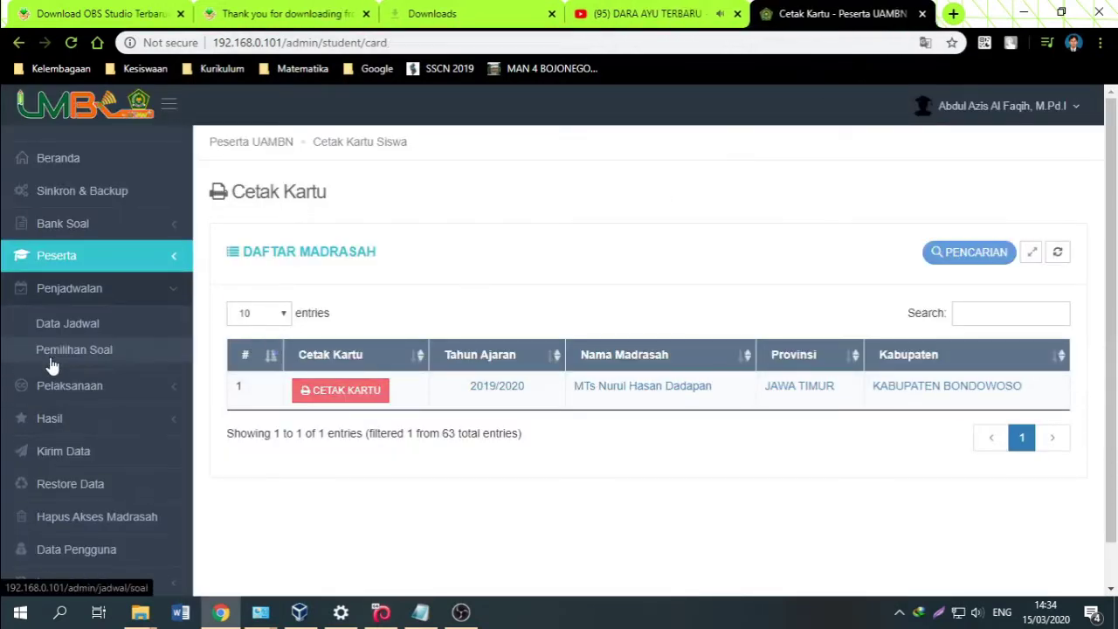
click(66, 326)
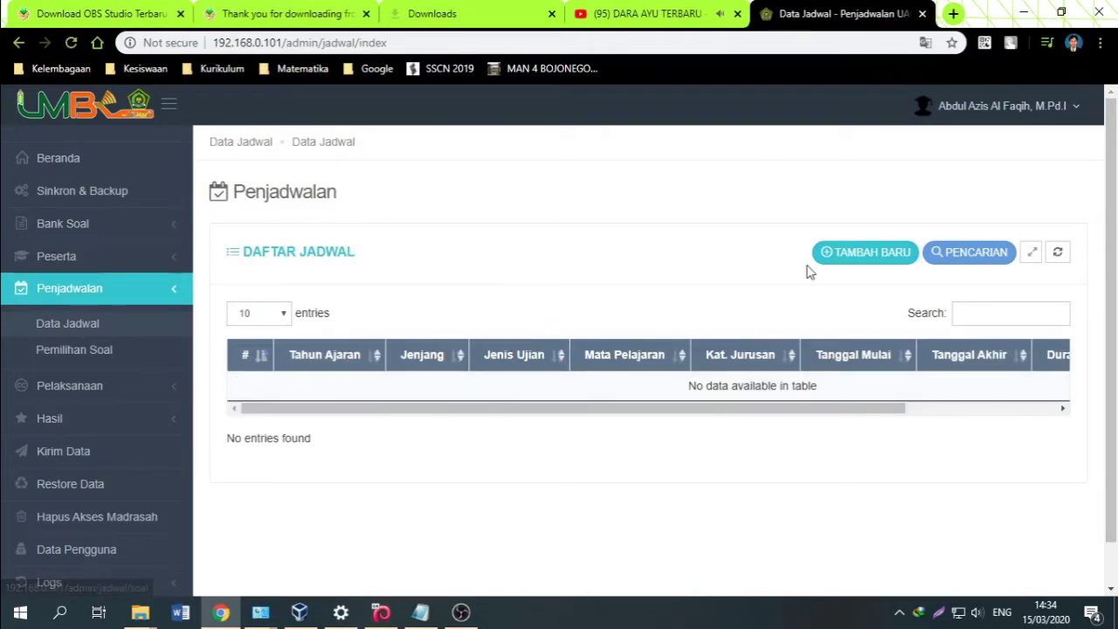
click(849, 253)
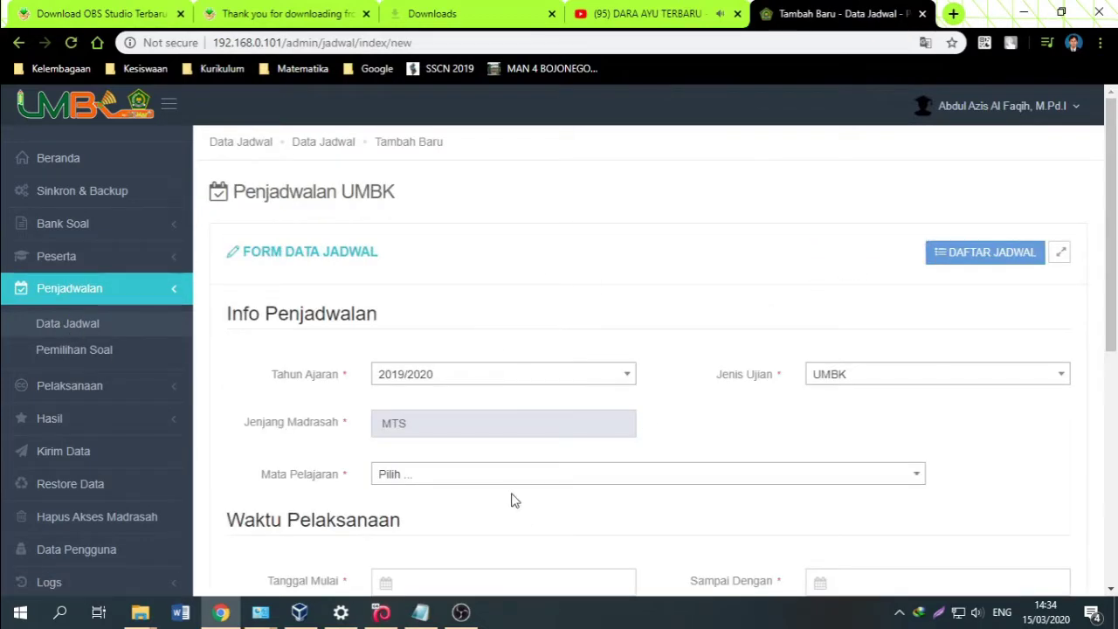
scroll(502, 450, down, 2)
click(446, 316)
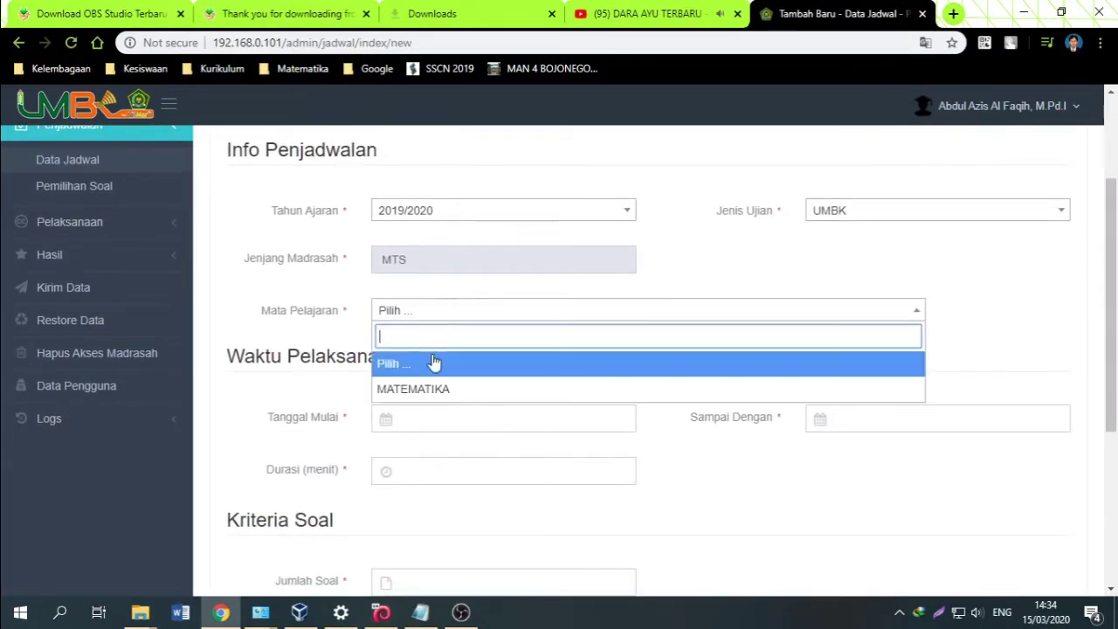
click(429, 393)
- Set the schedule's start and end dates to 2020-03-15 and its duration to 90 minutes
click(426, 427)
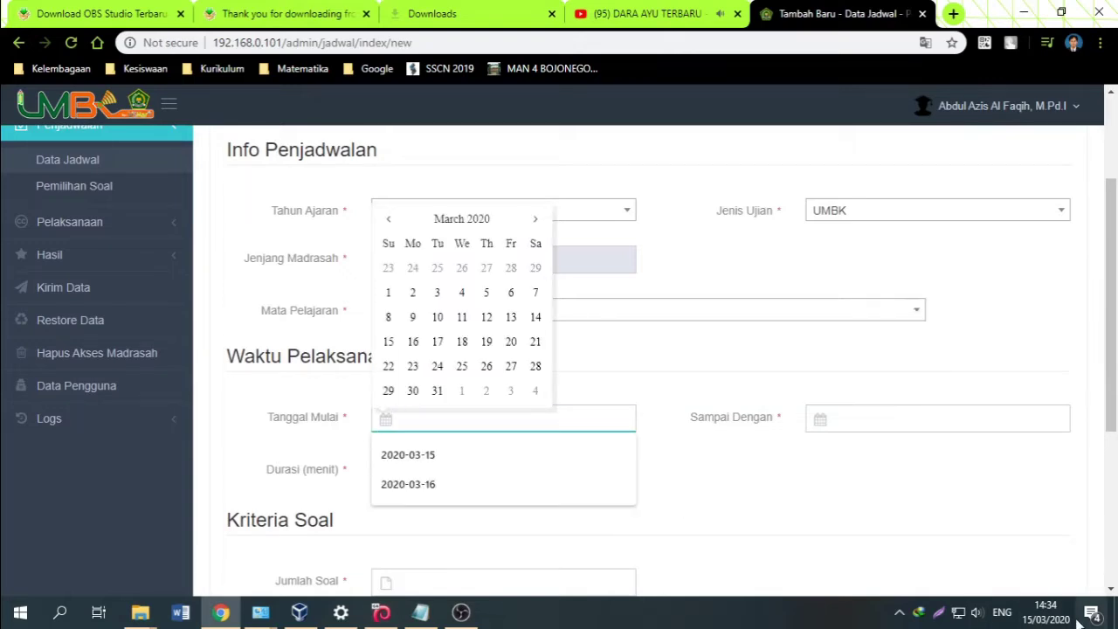
mouse_move(1042, 618)
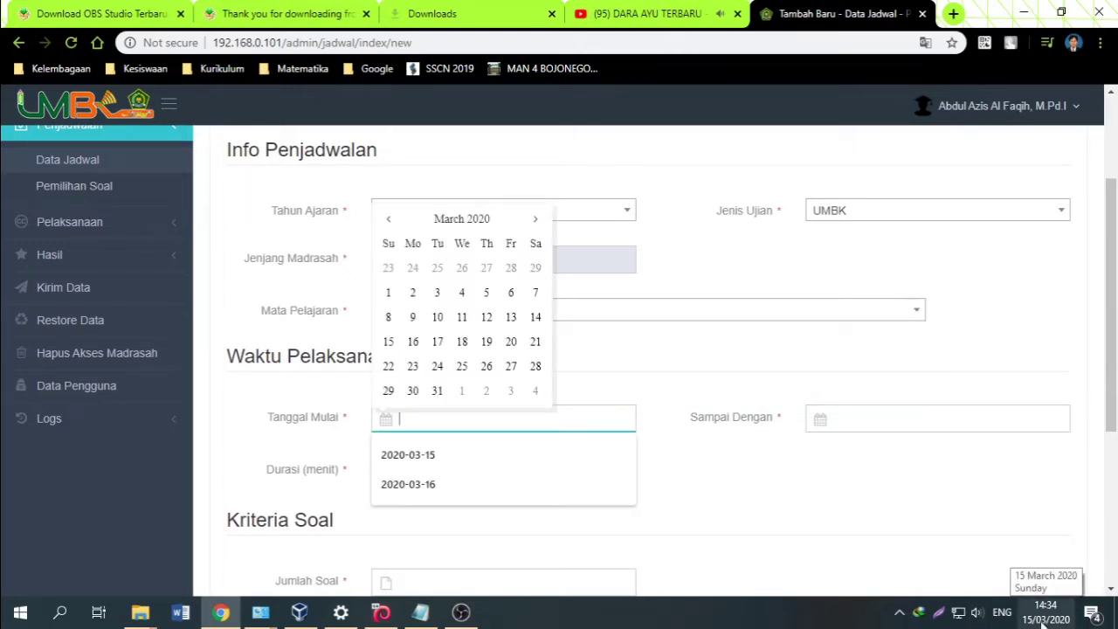
click(391, 345)
click(867, 419)
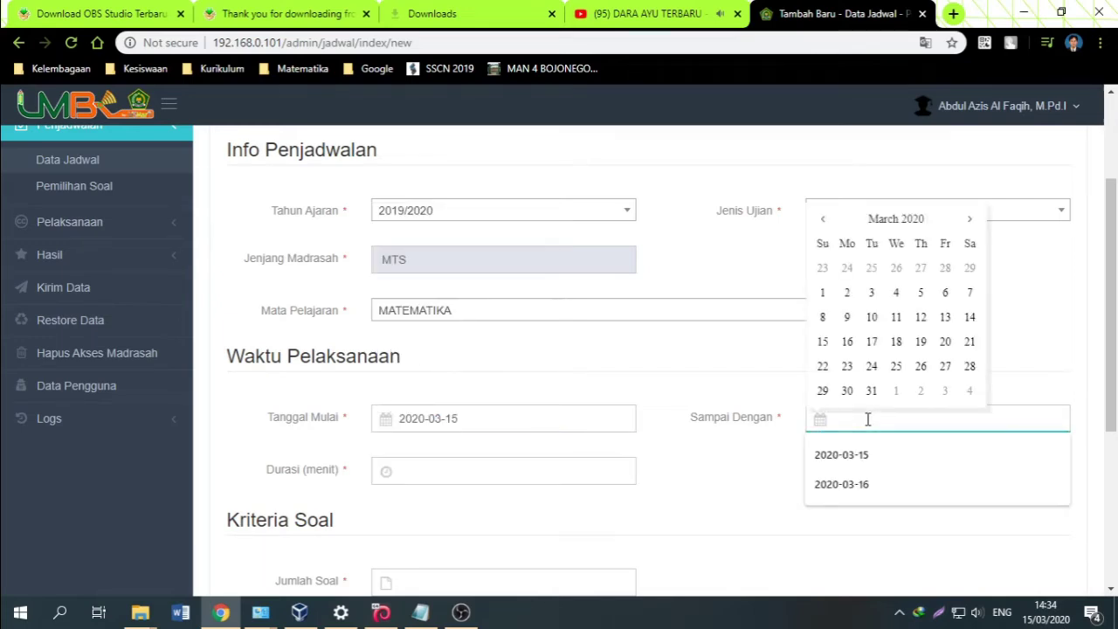
click(824, 344)
click(403, 474)
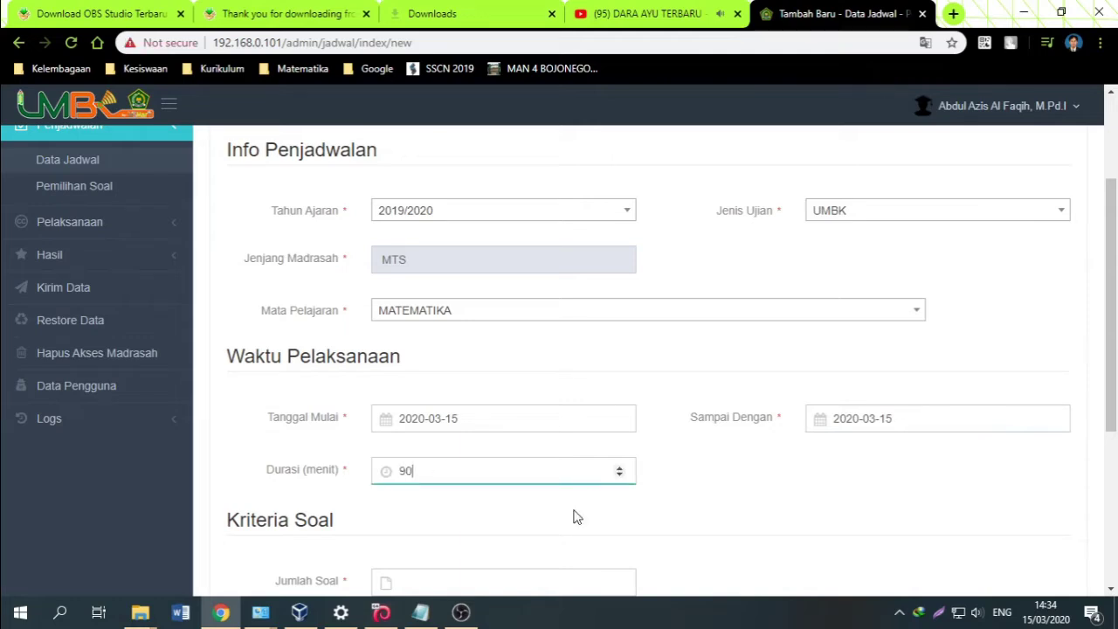
click(626, 526)
- Set the schedule's number of questions to 35 and save the schedule
scroll(526, 500, down, 4)
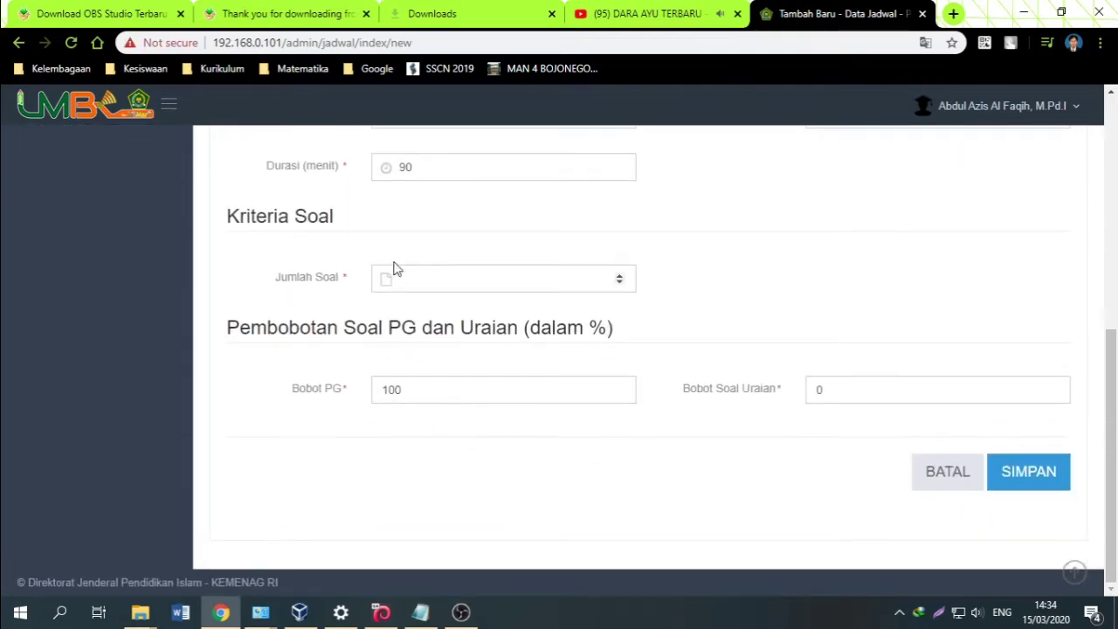
click(426, 276)
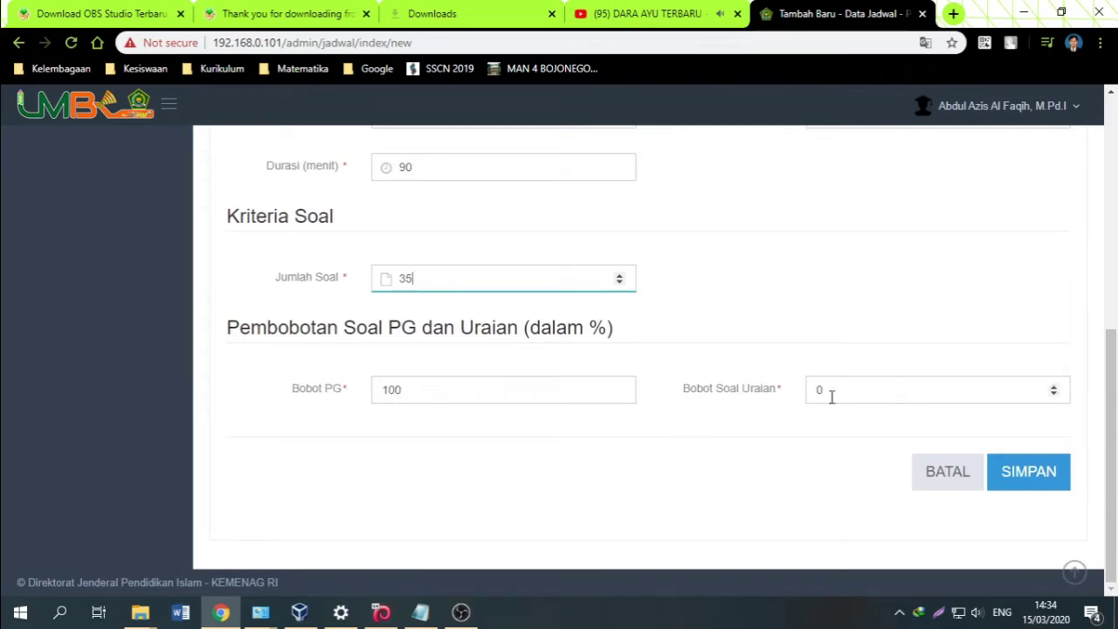
click(1008, 472)
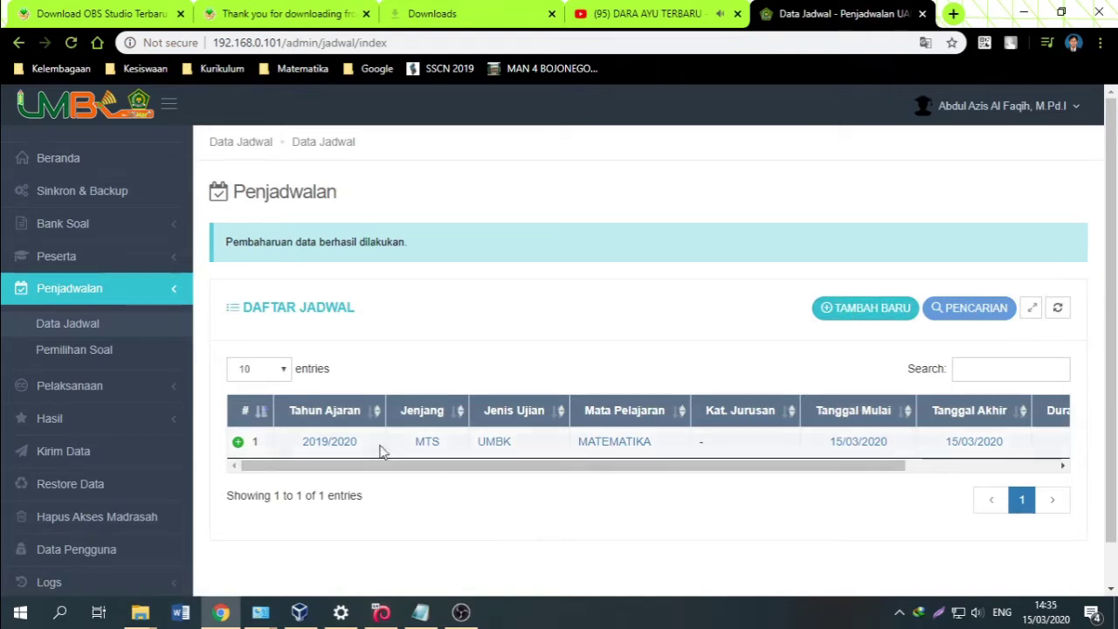
- Open Pemilihan Soal and search for the MATEMATIKA schedule of the 2019/2020 MTS UMBK exam
click(95, 351)
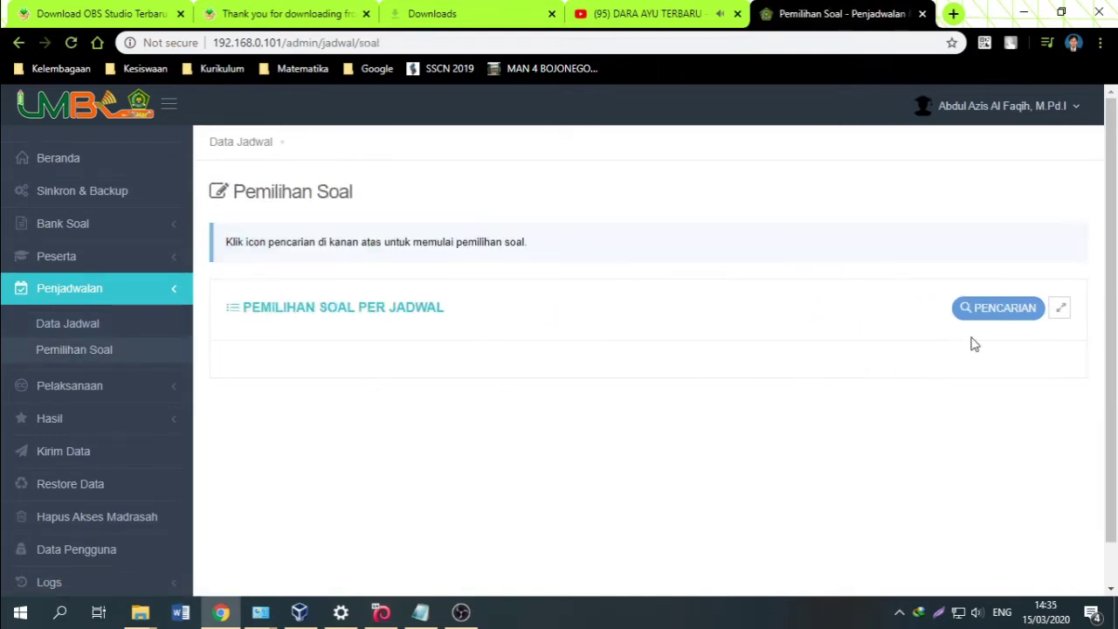
click(983, 314)
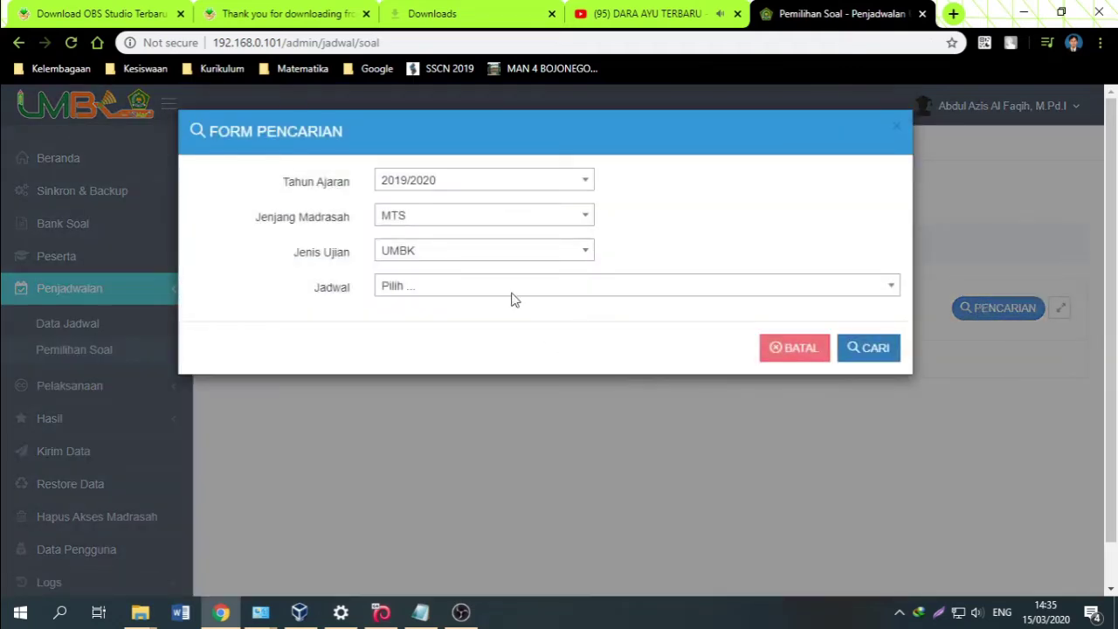
click(417, 295)
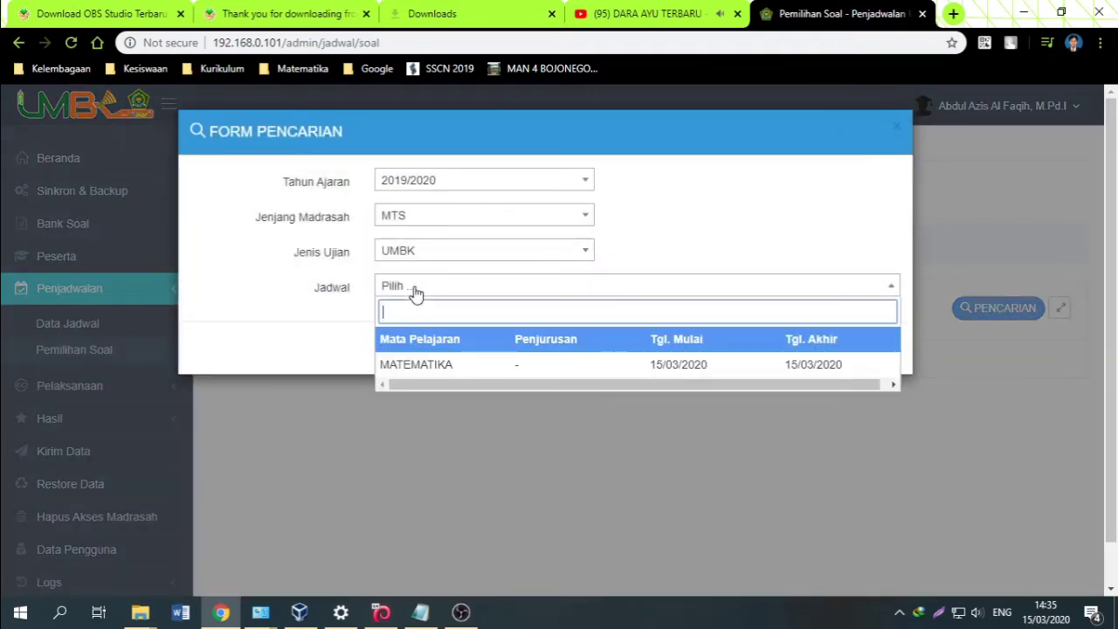
click(422, 365)
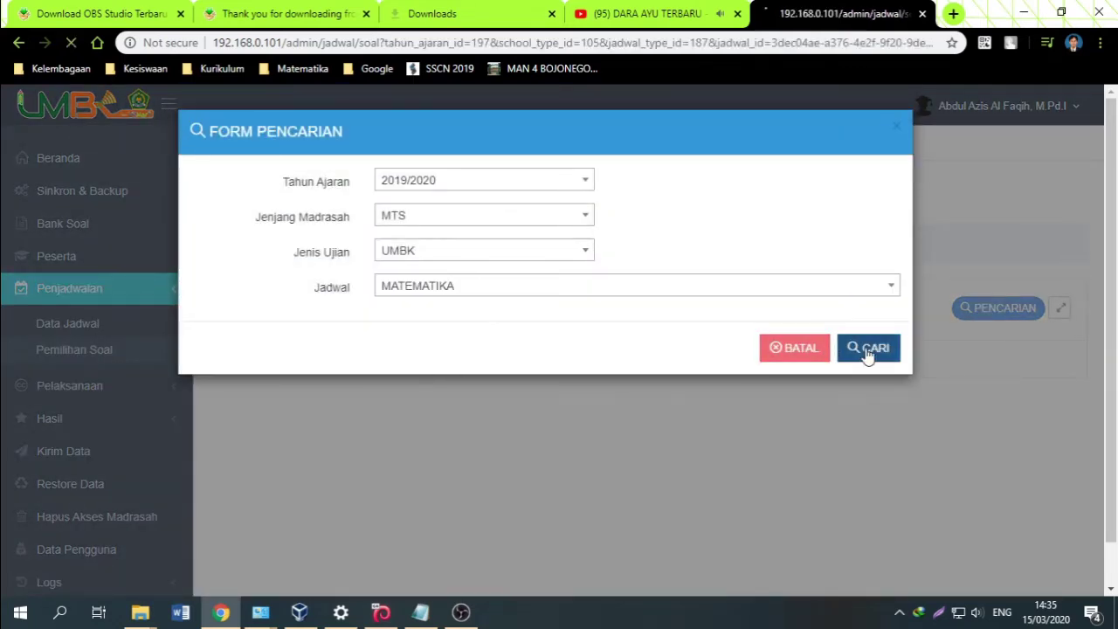
click(865, 351)
- Select questions 1, 2 and 3 for the MATEMATIKA schedule, confirming each addition
scroll(332, 455, down, 2)
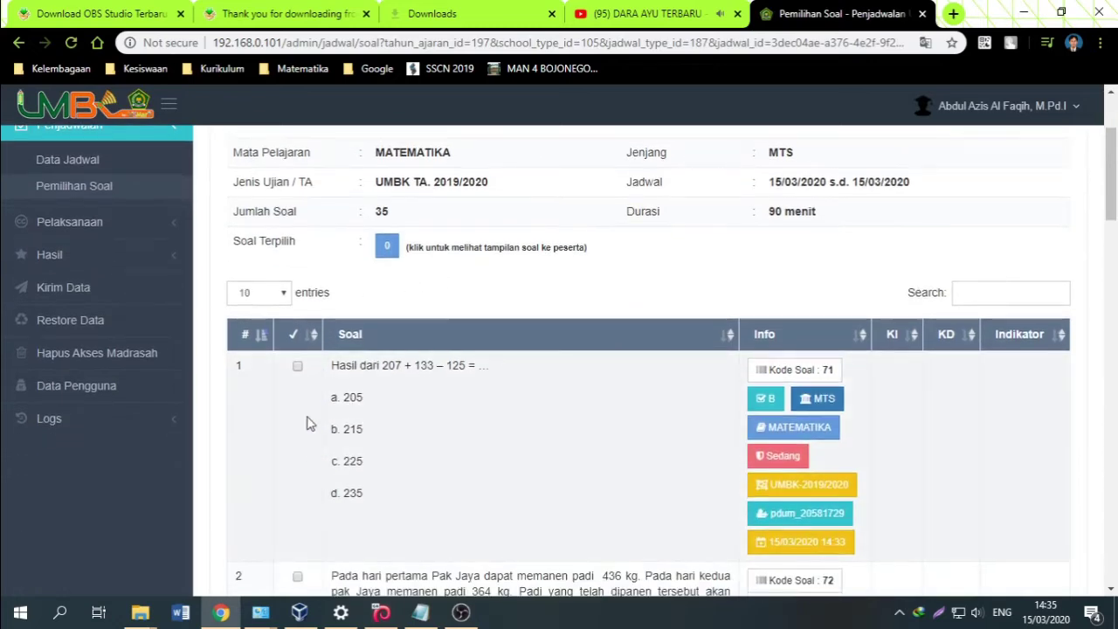
click(298, 368)
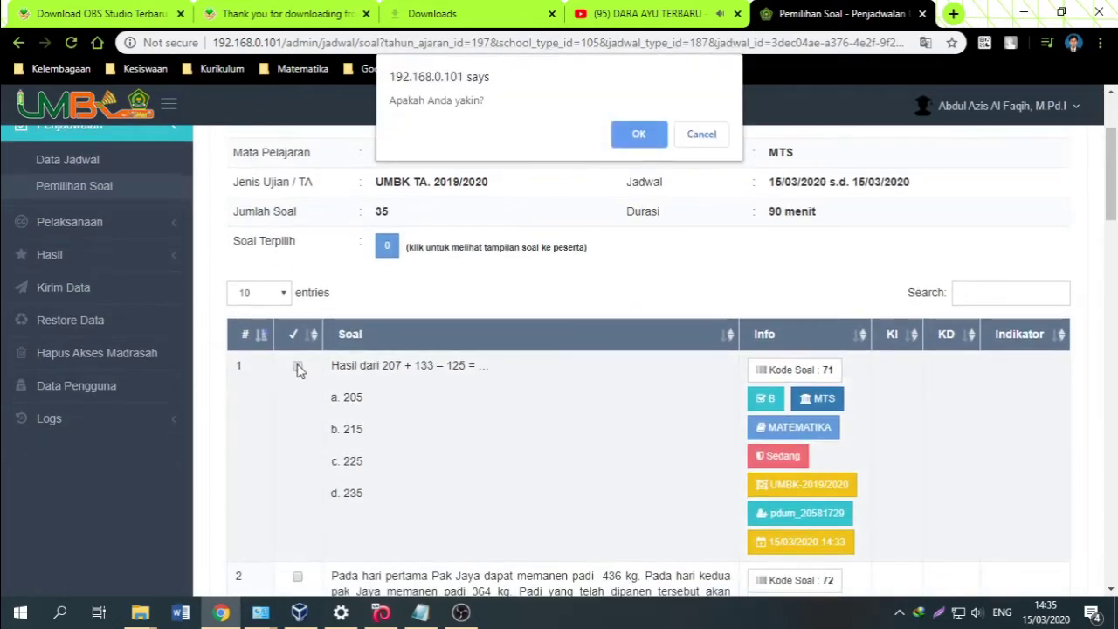
click(643, 135)
click(705, 135)
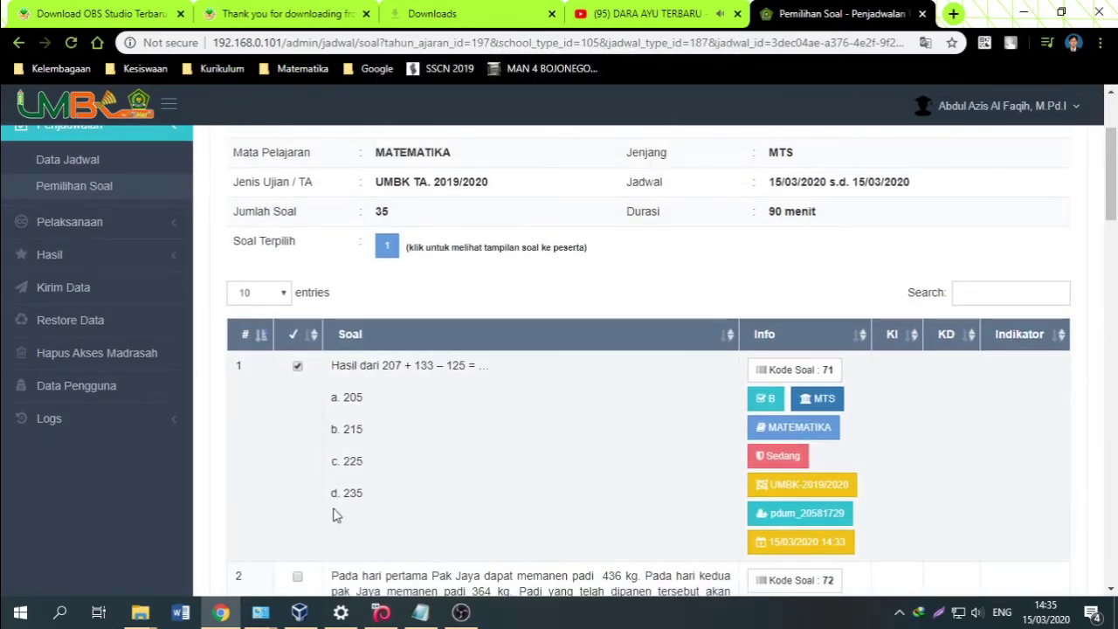
click(297, 578)
click(638, 134)
click(701, 137)
scroll(252, 441, down, 6)
click(296, 322)
key(Return)
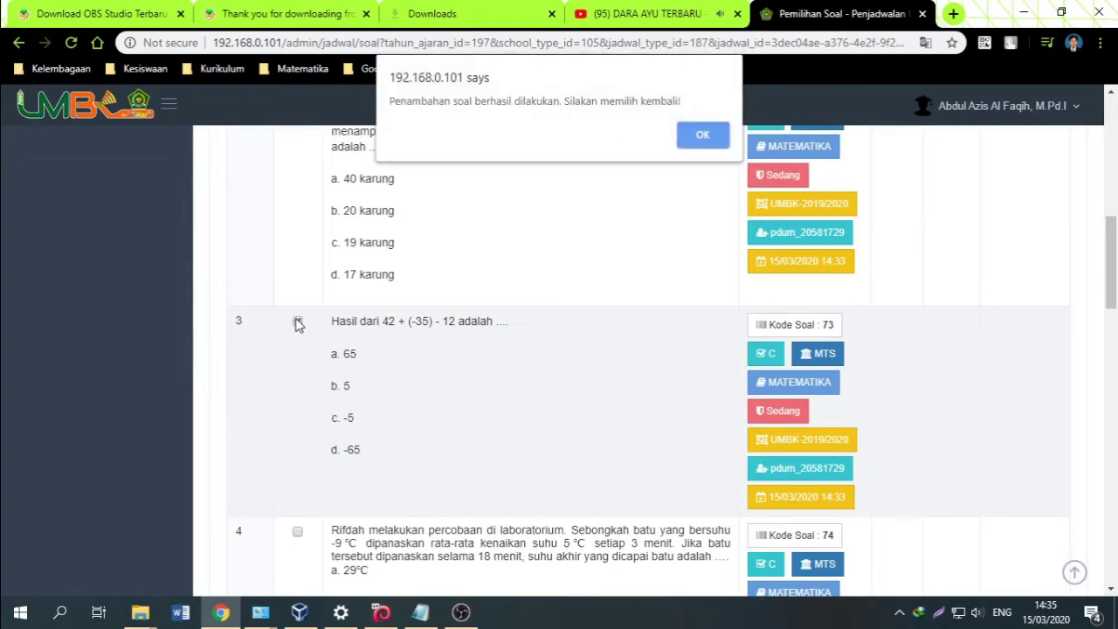
key(Return)
- Add questions 4, 5 and 6 to the schedule's selected questions, confirming each one
click(297, 532)
key(Return)
key(Return)
scroll(300, 534, down, 2)
scroll(300, 495, down, 3)
click(297, 333)
key(Return)
key(Return)
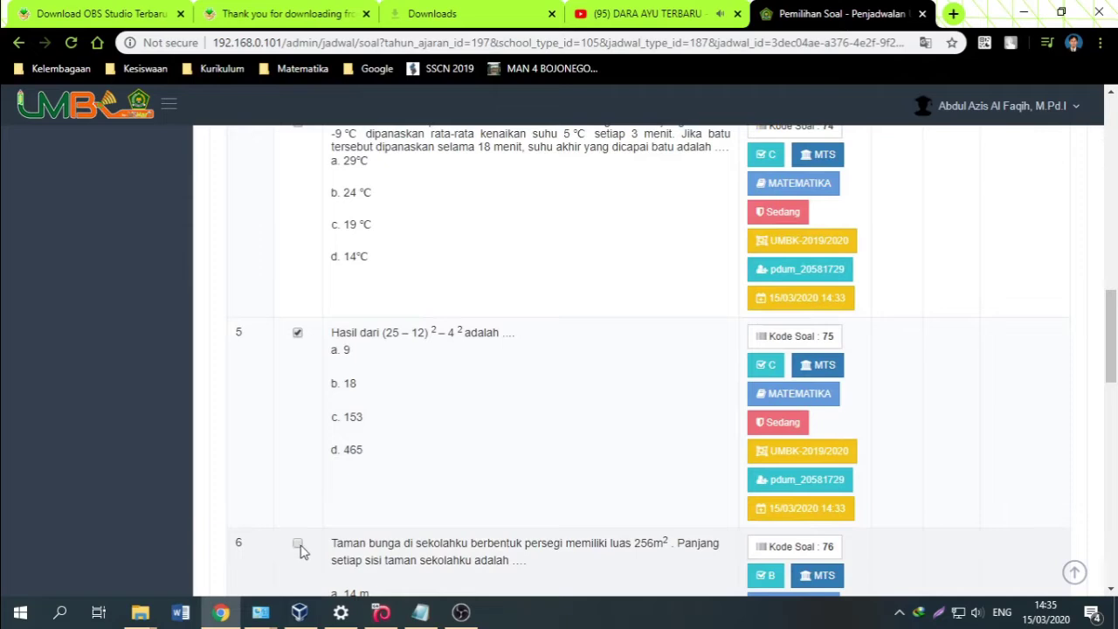
click(298, 544)
key(Return)
key(Return)
- Select questions 7 to 10, the remaining ones on the first page of the list, and confirm each addition
scroll(300, 548, down, 5)
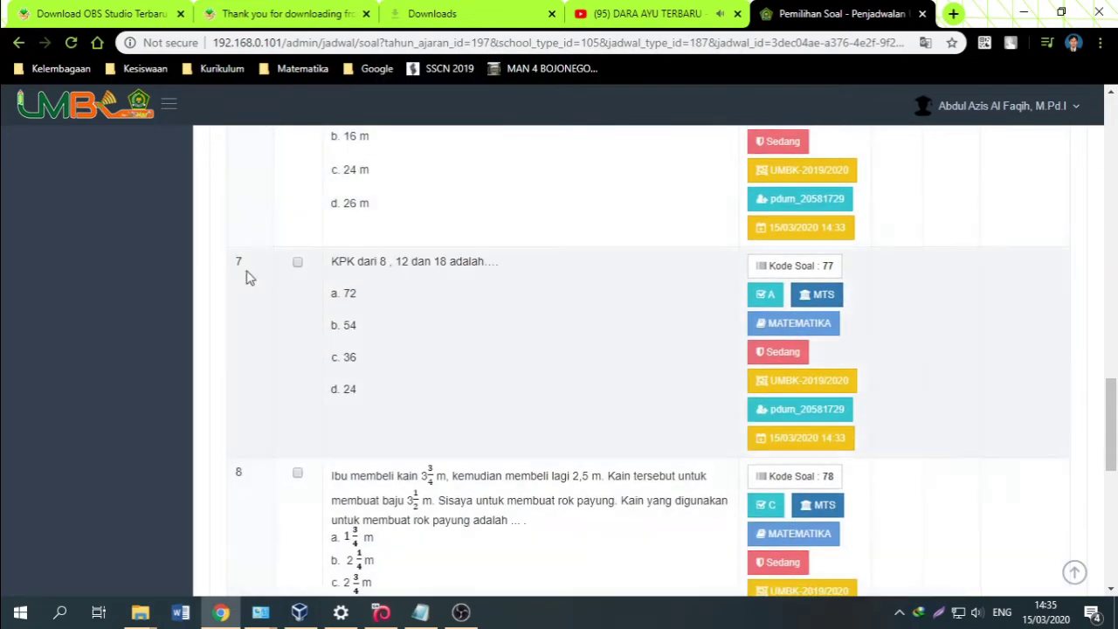
click(297, 265)
key(Return)
click(298, 474)
key(Return)
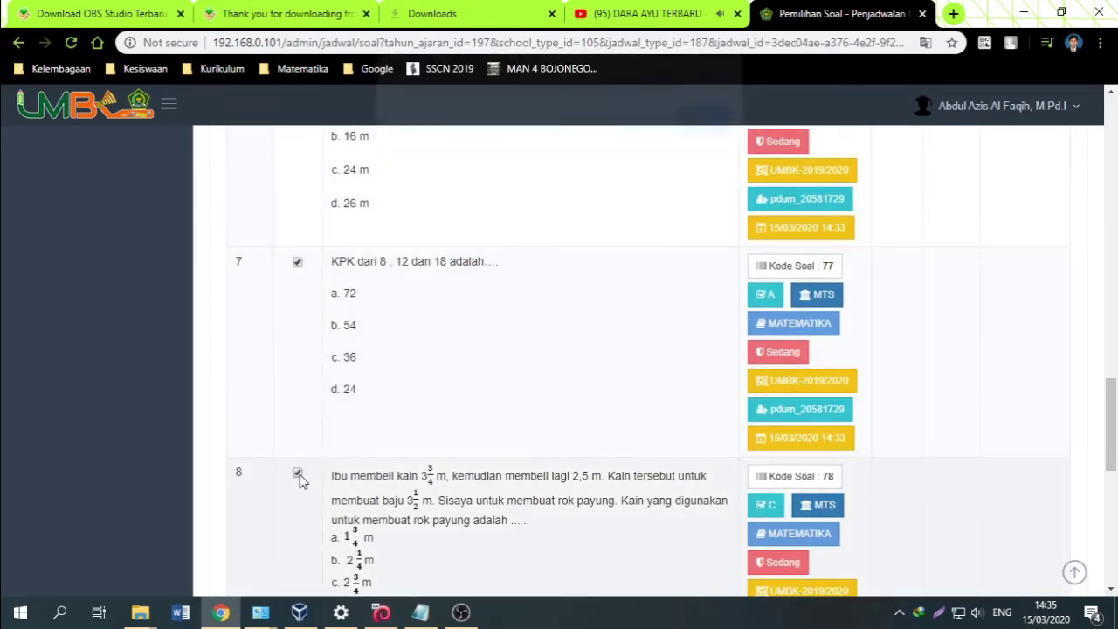
scroll(300, 471, down, 7)
scroll(297, 303, up, 3)
click(297, 312)
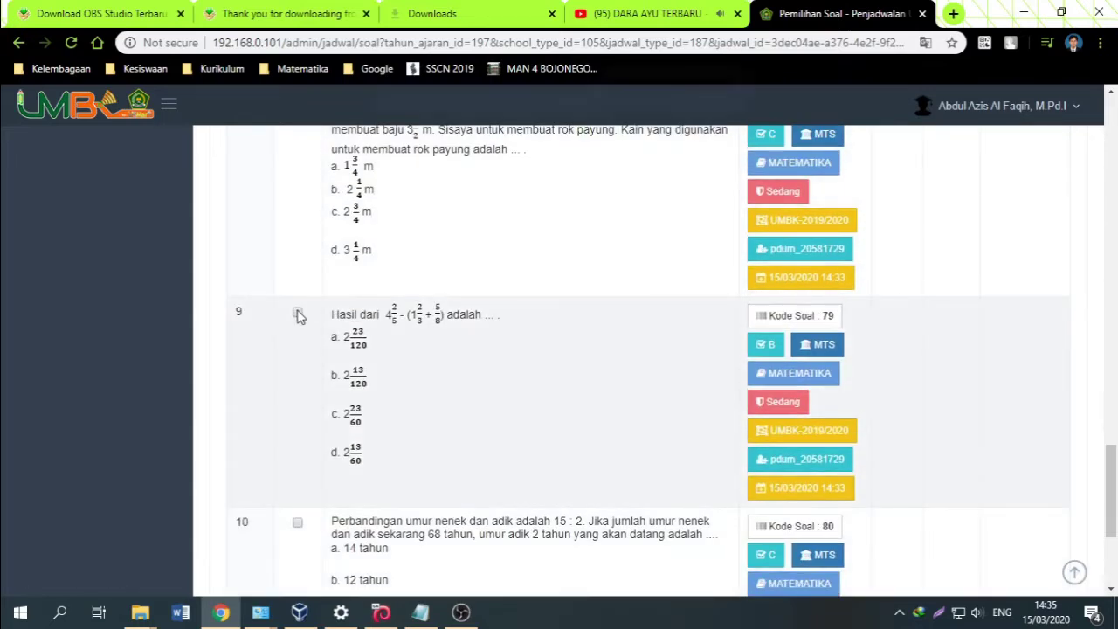
key(Return)
click(297, 521)
key(Return)
- Go to the second page of the question list and select questions 11, 12 and 13, confirming each one
scroll(637, 496, down, 1)
scroll(637, 496, down, 3)
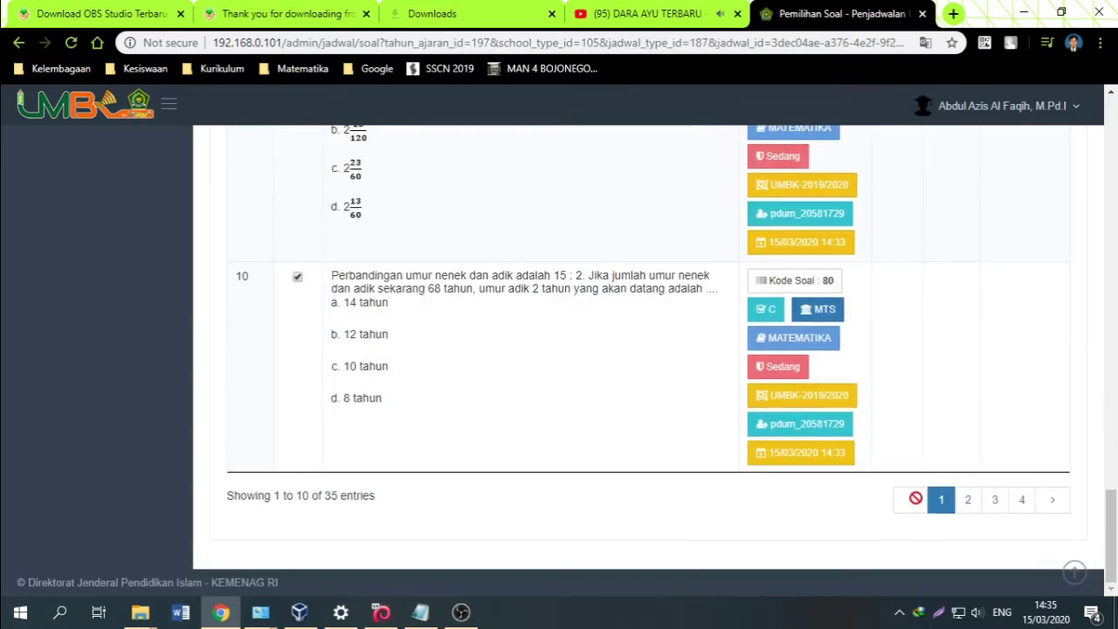
click(968, 500)
scroll(252, 352, up, 10)
scroll(252, 349, up, 15)
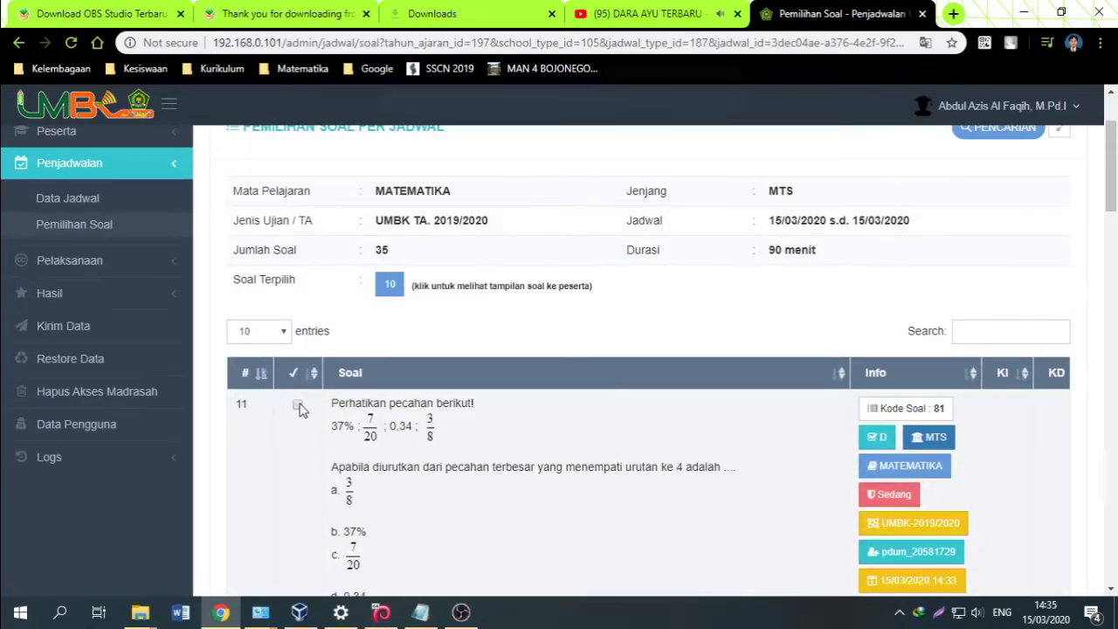
click(298, 406)
key(Return)
scroll(293, 451, down, 4)
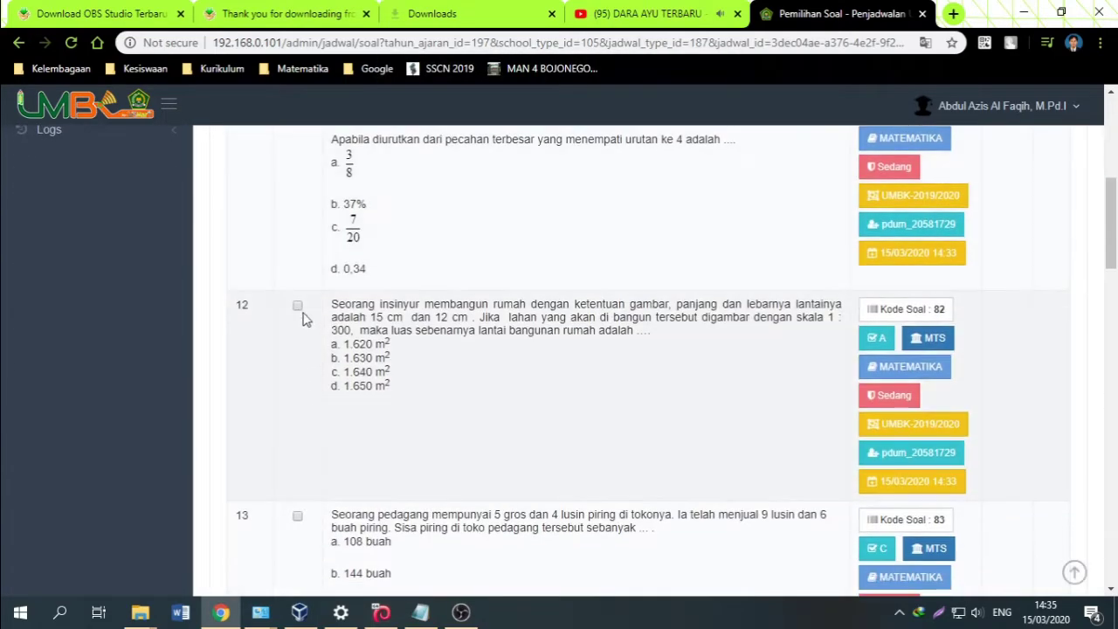
click(297, 307)
key(Return)
key(Return)
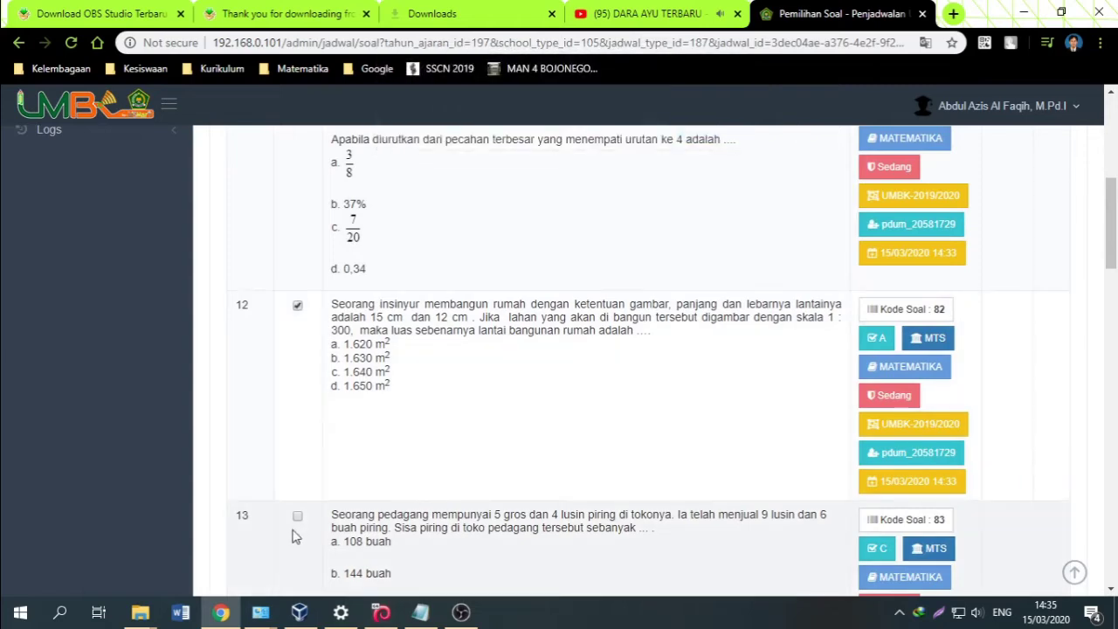
click(297, 518)
key(Return)
key(Return)
- Add questions 14, 15 and 16 to the schedule and confirm each addition
scroll(297, 498, down, 3)
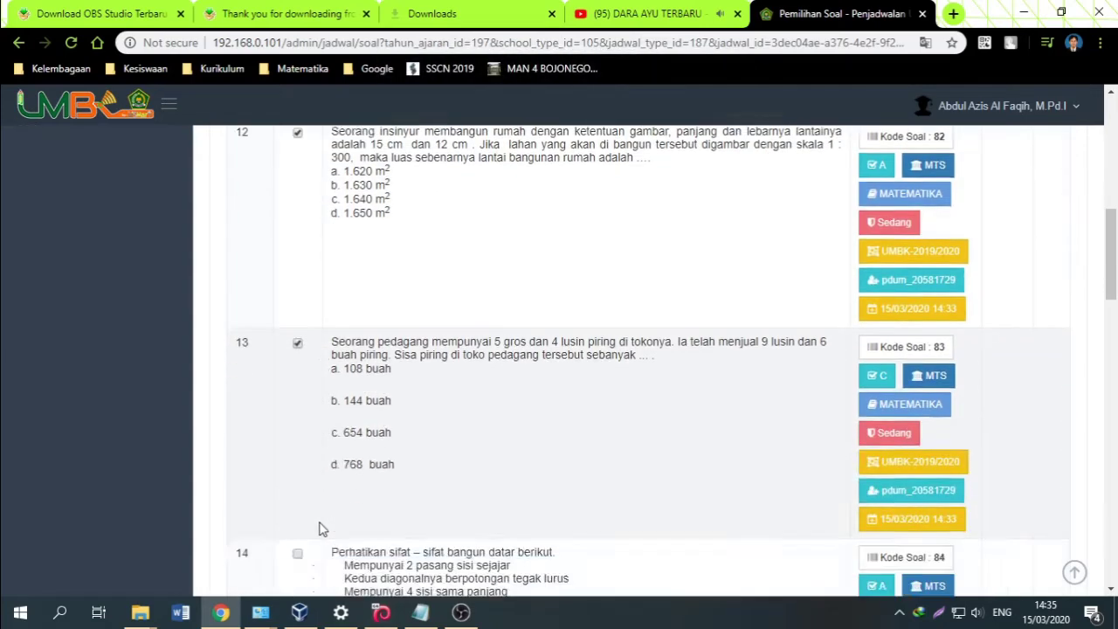
click(297, 481)
key(Return)
key(Return)
scroll(302, 515, down, 2)
click(297, 530)
key(Return)
key(Return)
scroll(310, 515, down, 3)
click(297, 413)
key(Return)
- Select questions 17 to 20, the remaining ones on the second page, confirming each one
scroll(284, 500, down, 3)
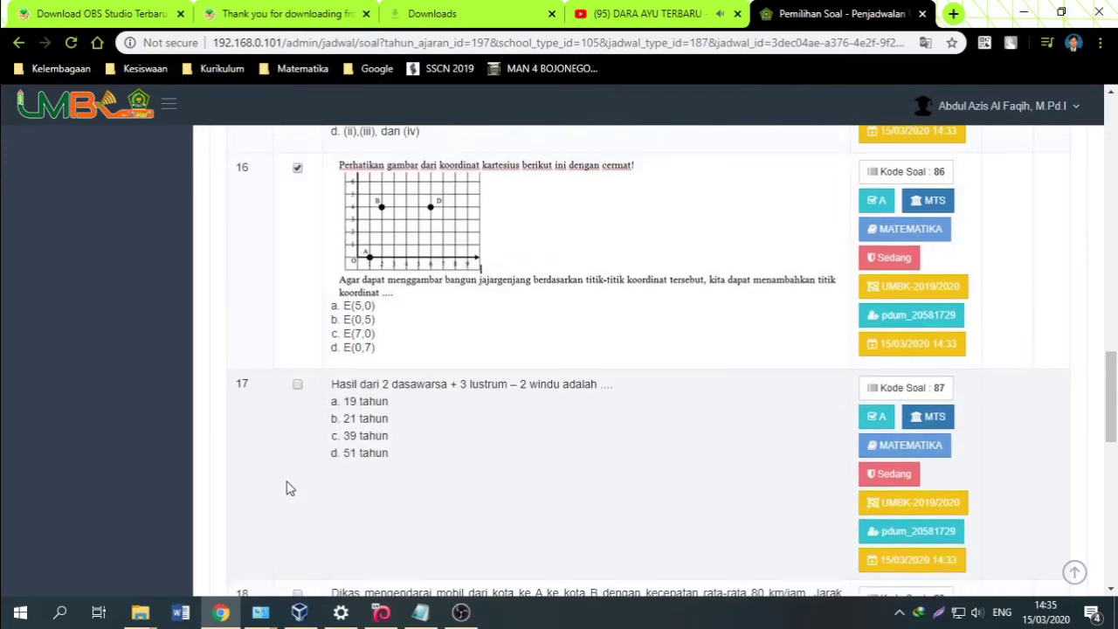
click(297, 384)
key(Return)
key(Return)
scroll(327, 445, down, 3)
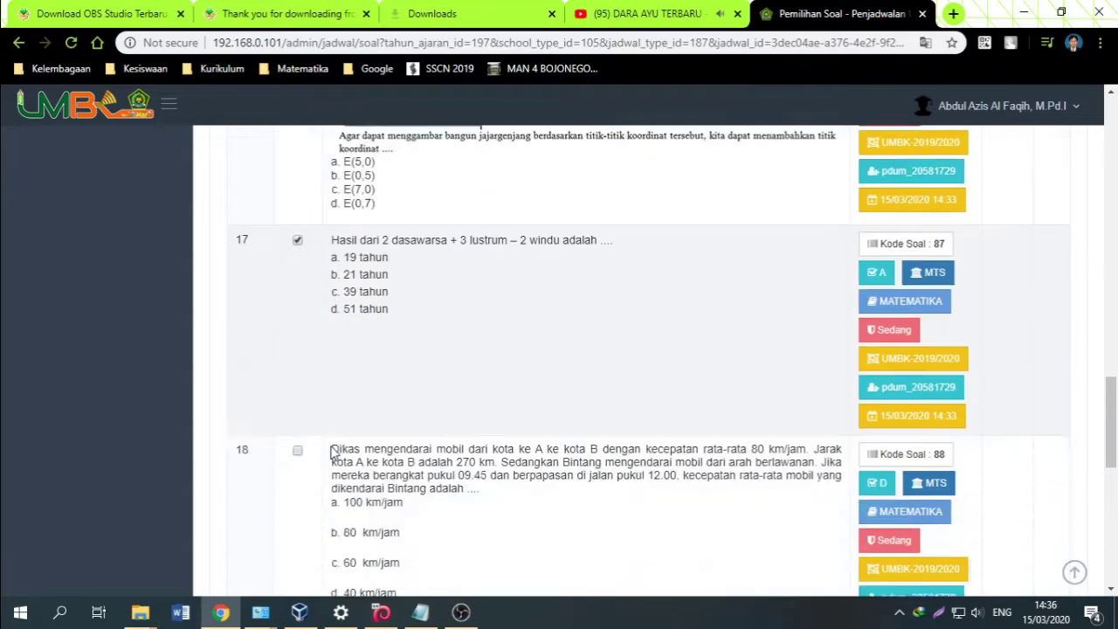
key(Return)
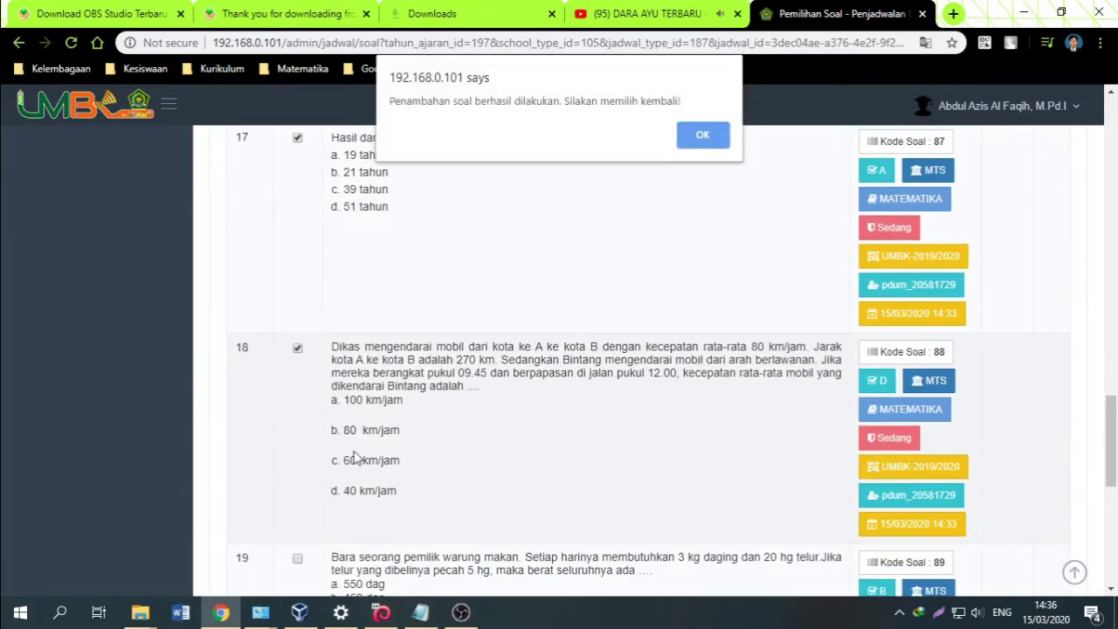
key(Return)
click(297, 557)
key(Return)
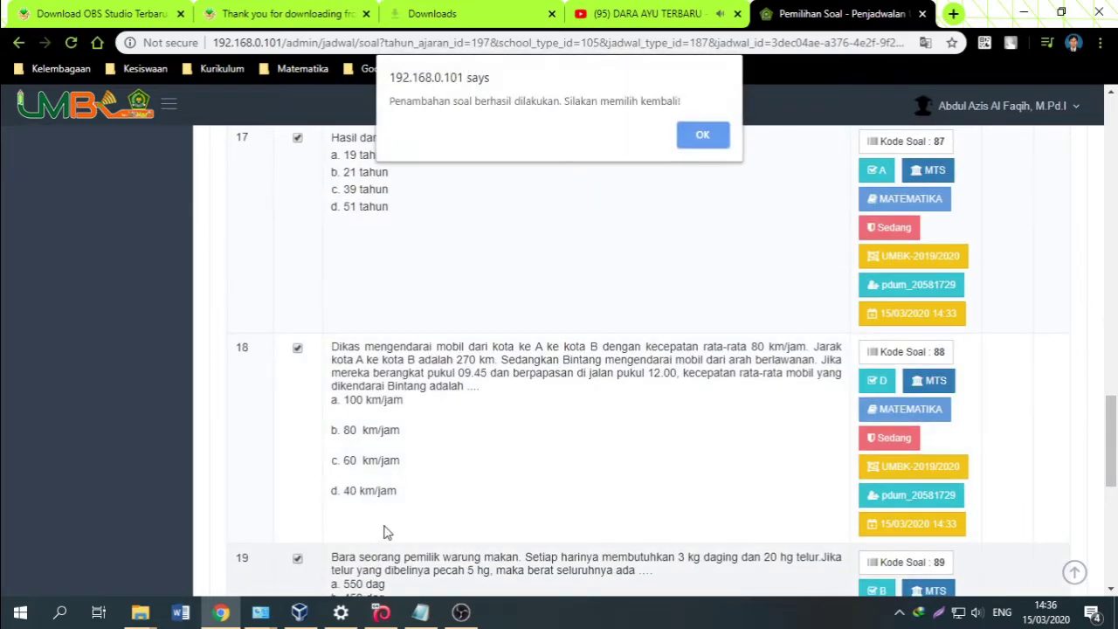
key(Return)
scroll(349, 515, down, 4)
click(297, 444)
key(Return)
key(Return)
- Go to the third page of the question list and select questions 21, 22 and 23, confirming each addition
scroll(319, 450, down, 3)
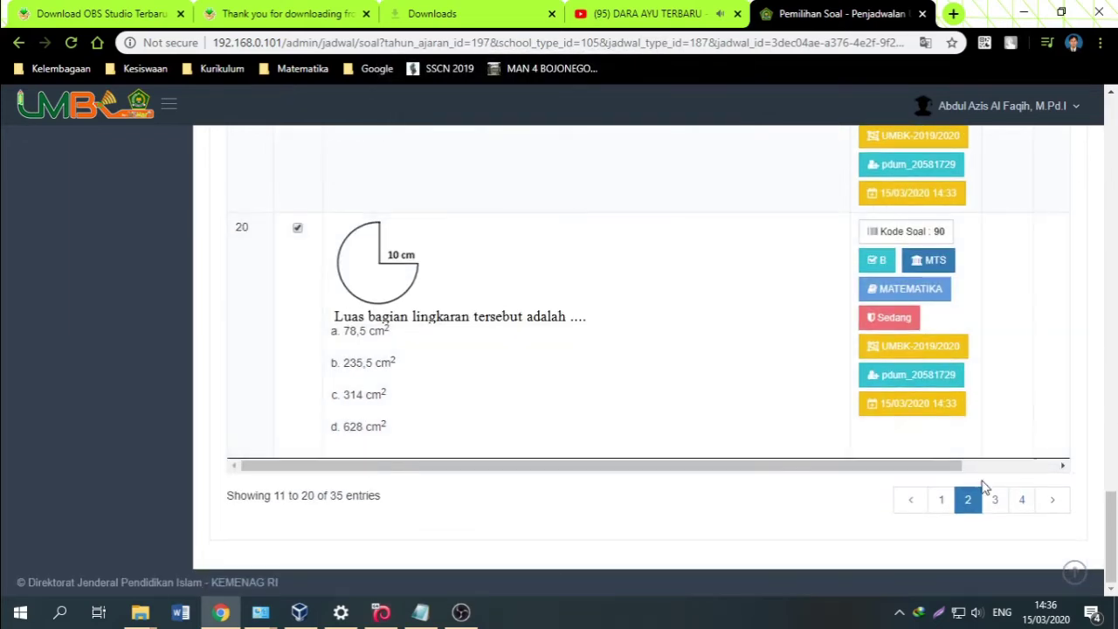
click(994, 503)
scroll(312, 305, down, 3)
scroll(316, 310, up, 10)
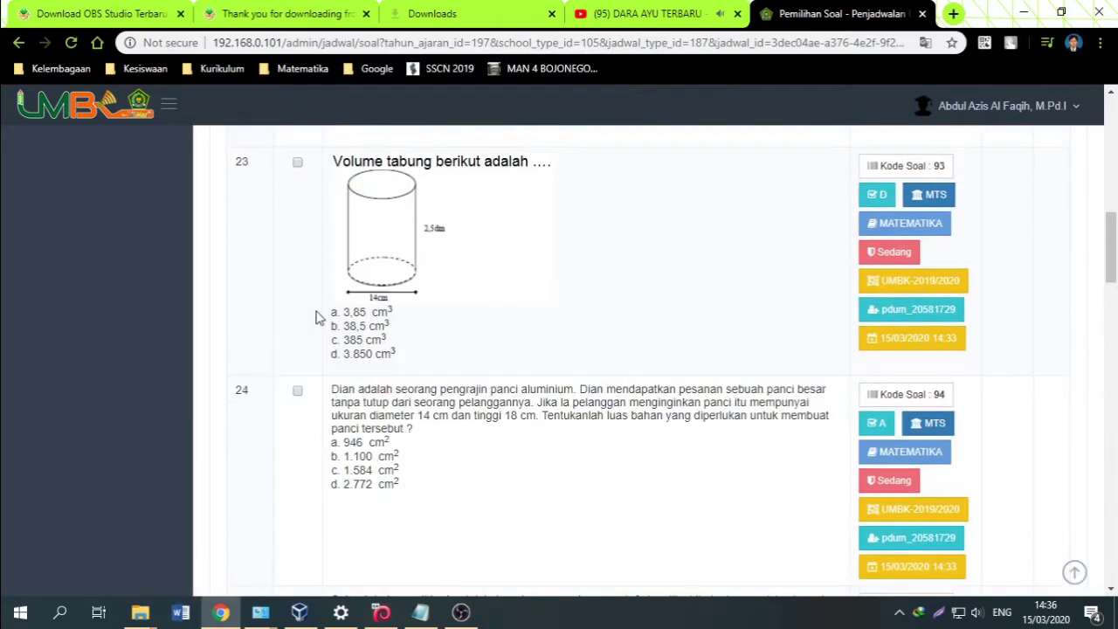
scroll(312, 297, up, 4)
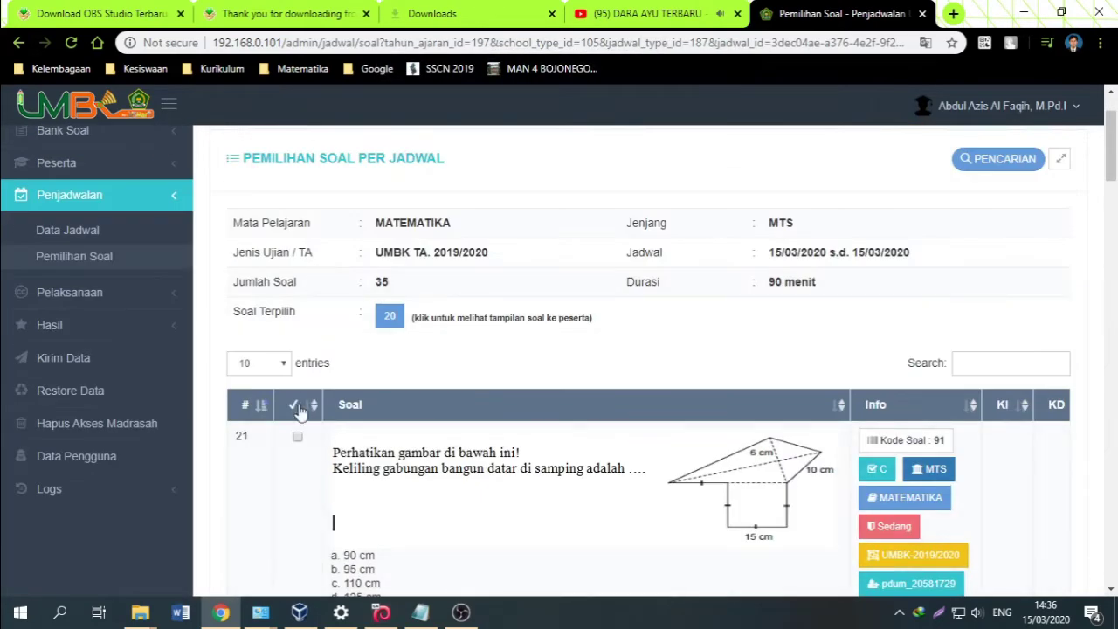
click(297, 435)
key(Return)
key(Return)
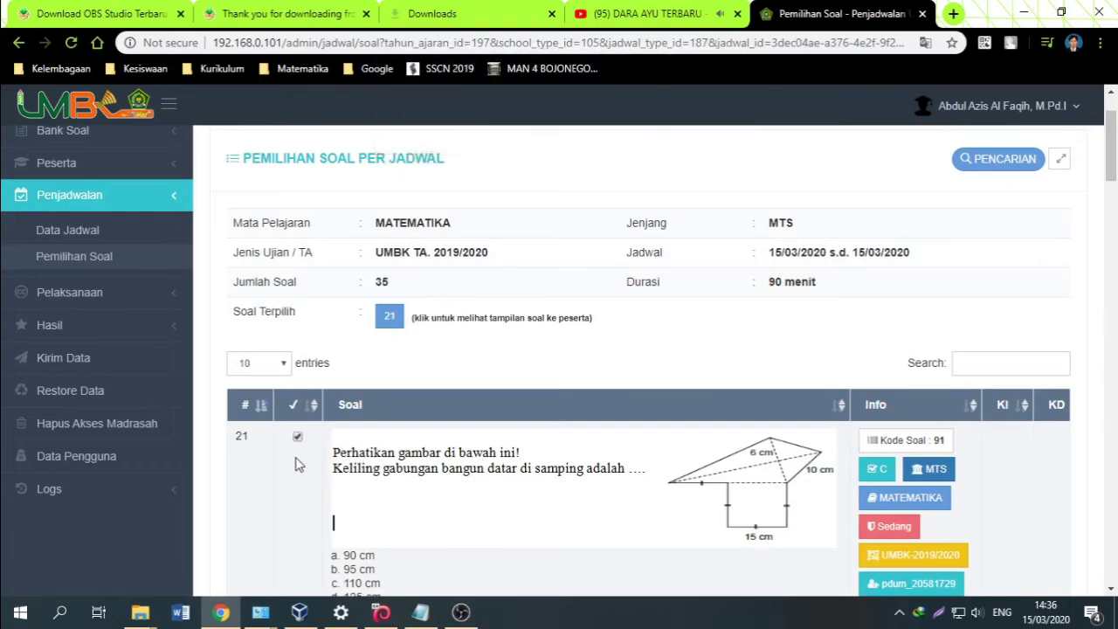
scroll(296, 465, down, 4)
click(297, 319)
key(Return)
key(Return)
click(296, 572)
key(Return)
key(Return)
- Add questions 24, 25 and 26 to the schedule and confirm each one
scroll(307, 524, down, 5)
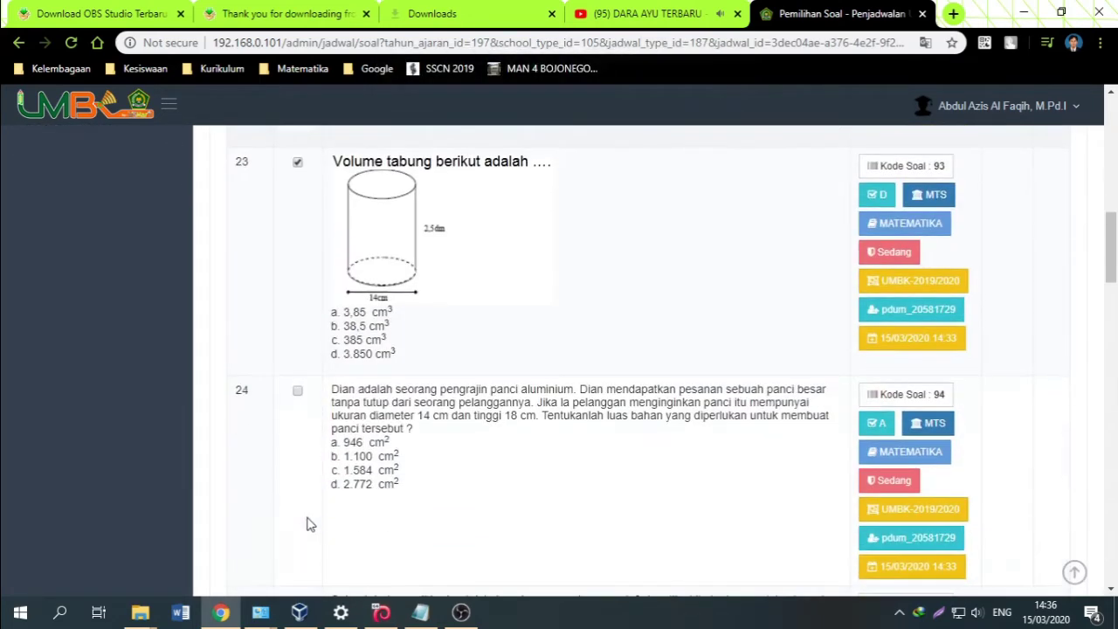
click(297, 392)
key(Return)
scroll(305, 402, down, 4)
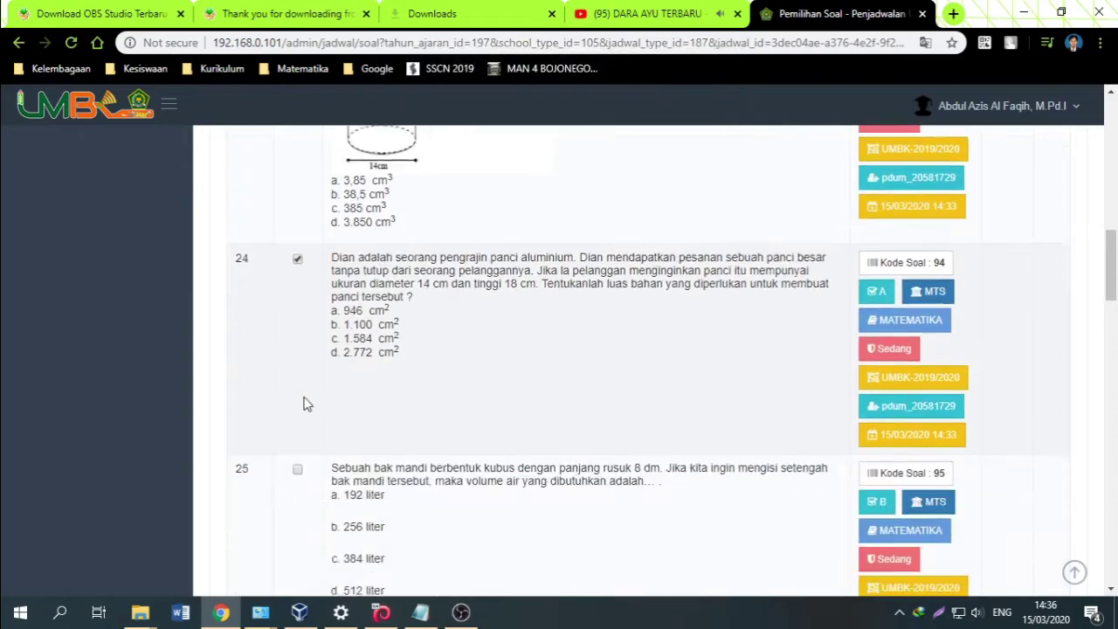
click(297, 276)
key(Return)
key(Return)
click(297, 486)
key(Return)
key(Return)
- Select questions 27 and 28 for the MATEMATIKA schedule, confirming both additions
scroll(297, 489, down, 4)
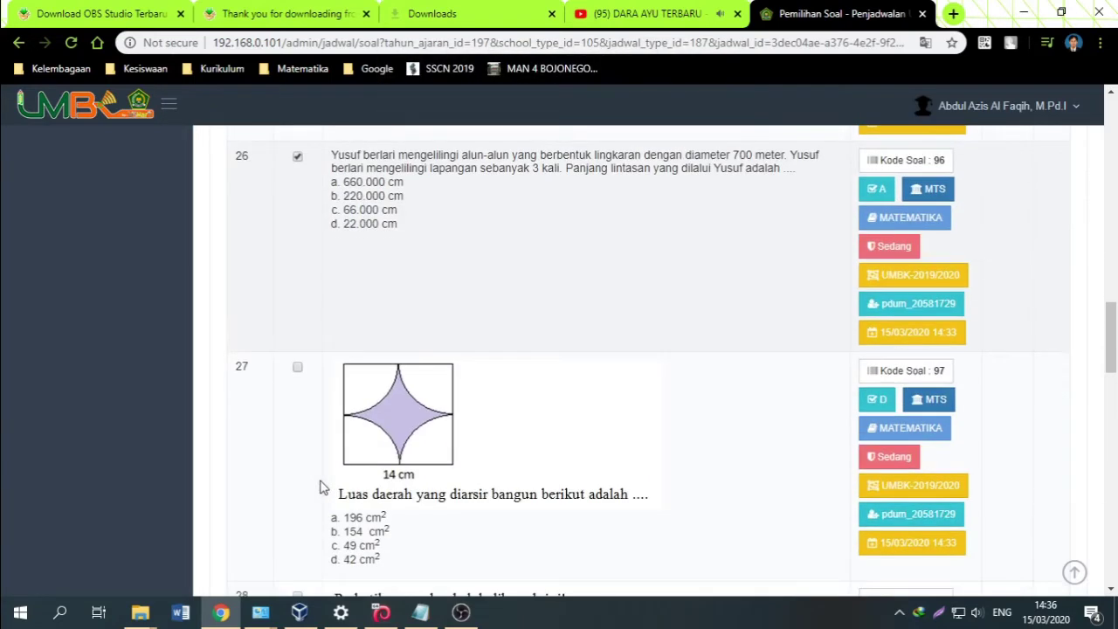
click(298, 368)
key(Return)
key(Return)
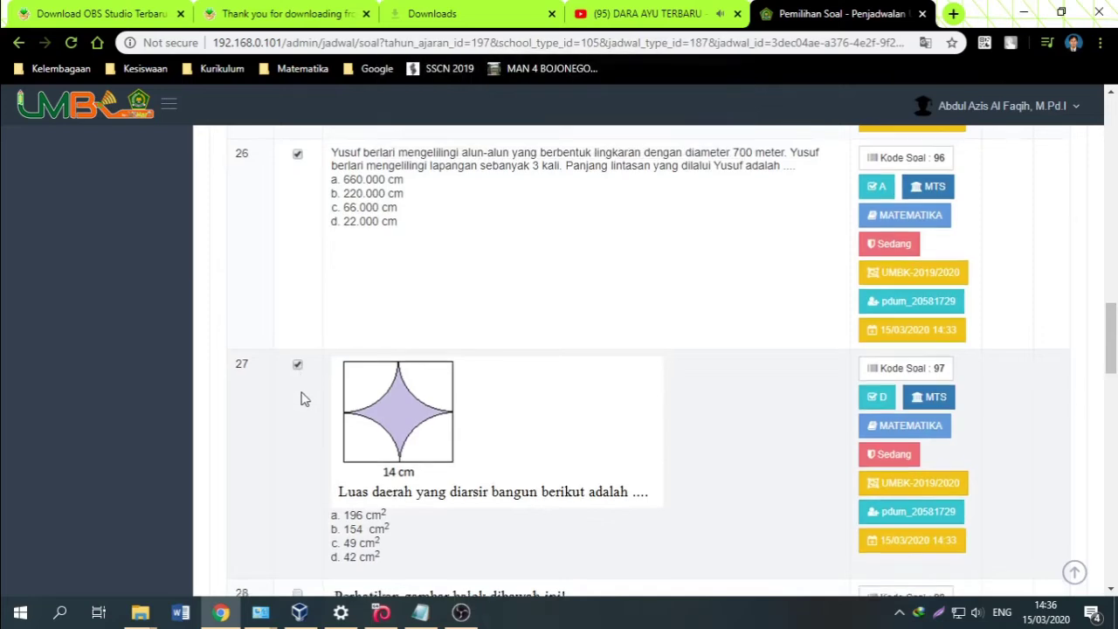
scroll(302, 394, down, 5)
scroll(316, 233, up, 2)
click(297, 271)
key(Return)
key(Return)
- Select questions 29 and 30, the last two on the third page, and confirm both additions
scroll(317, 380, down, 1)
scroll(300, 461, down, 1)
click(298, 461)
key(Return)
key(Return)
scroll(489, 445, down, 5)
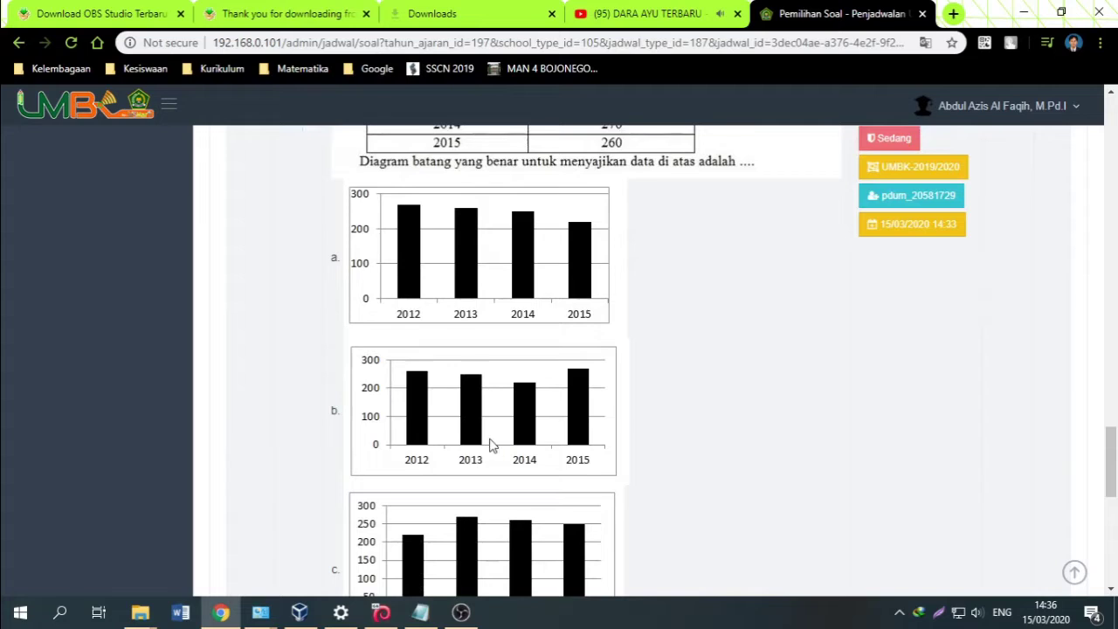
scroll(489, 446, down, 5)
click(298, 278)
key(Return)
key(Return)
- Go to the fourth page of the question list and select questions 31, 32 and 33, confirming each one
click(1013, 542)
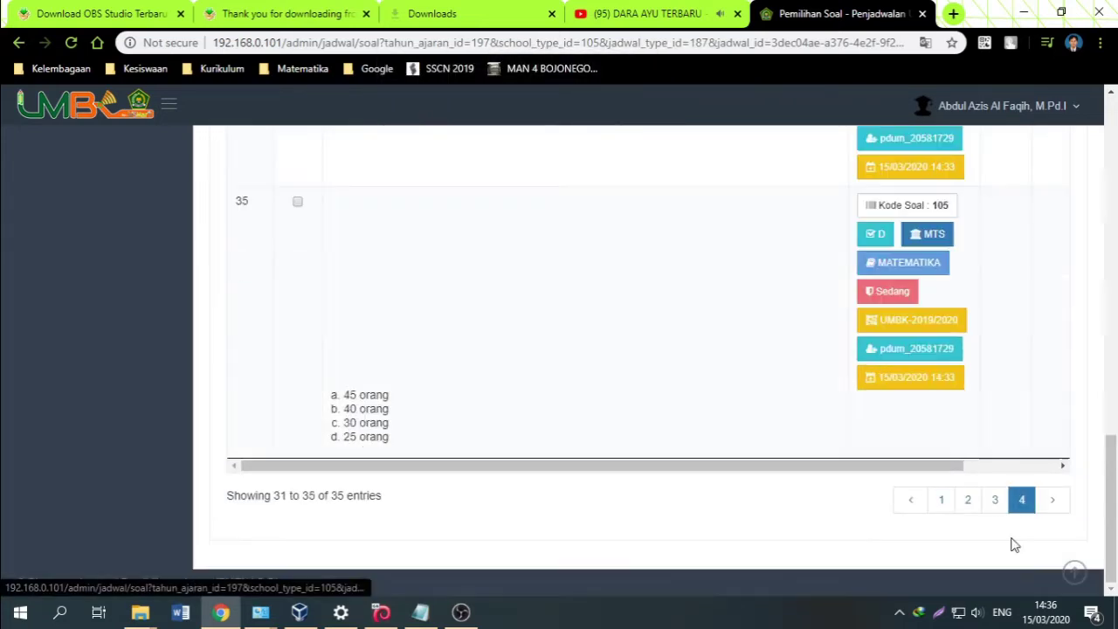
scroll(431, 267, up, 15)
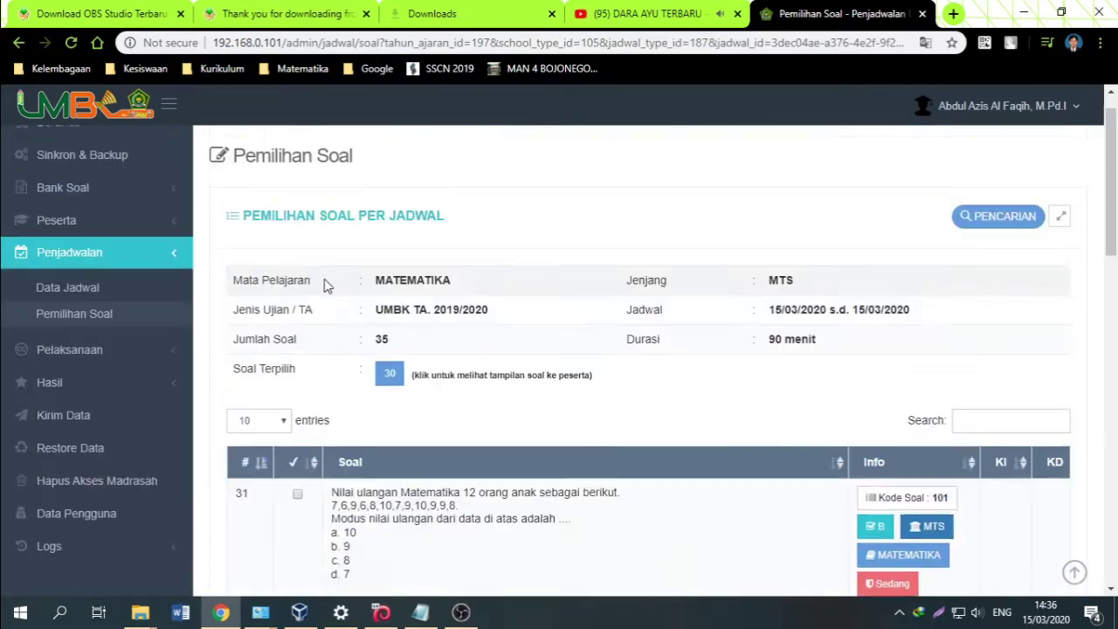
scroll(306, 402, down, 2)
click(298, 428)
key(Return)
key(Return)
scroll(306, 419, down, 3)
click(298, 392)
key(Return)
key(Return)
scroll(298, 410, down, 3)
click(298, 355)
key(Return)
key(Return)
- Add the final questions, 34 and 35, to the schedule and check the Soal Terpilih count in the schedule summary
click(298, 564)
key(Return)
key(Return)
scroll(301, 507, down, 4)
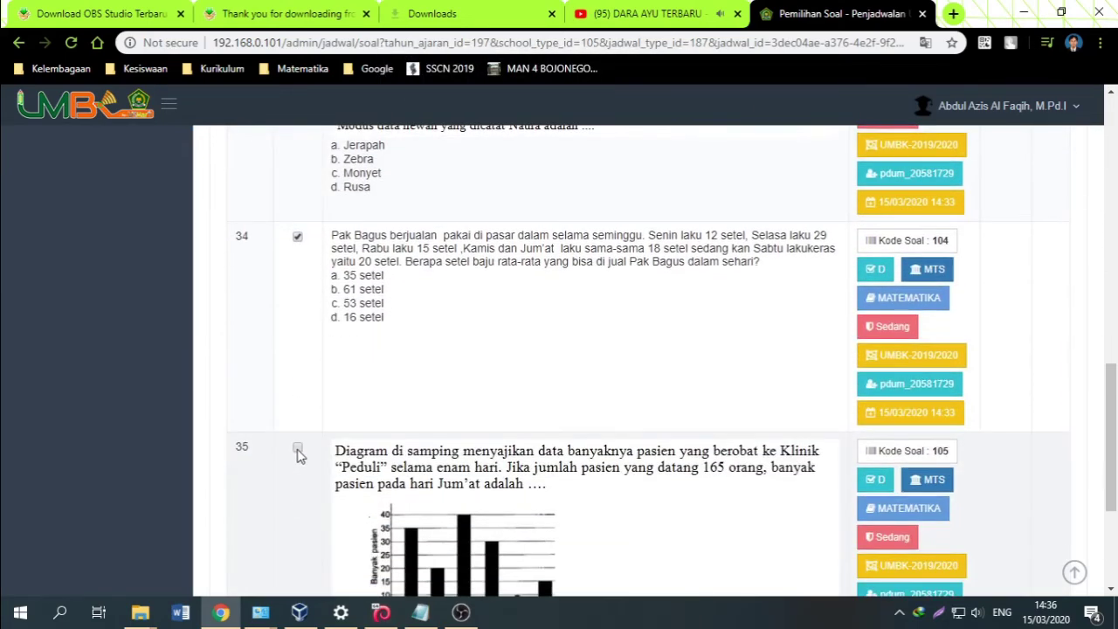
click(298, 449)
key(Return)
key(Return)
scroll(323, 460, down, 3)
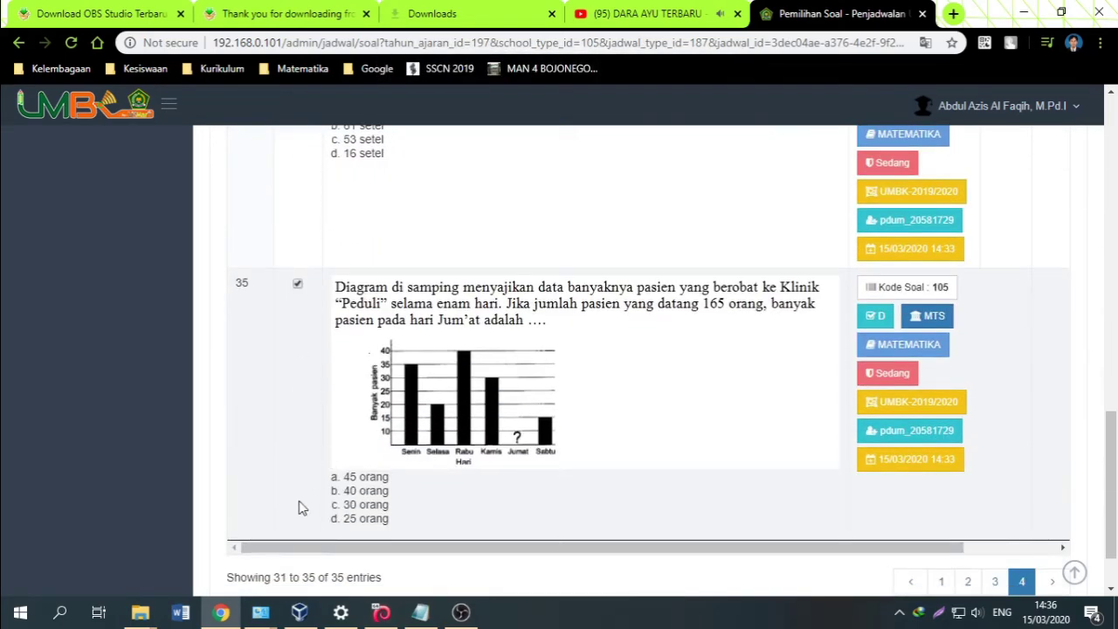
scroll(341, 420, up, 15)
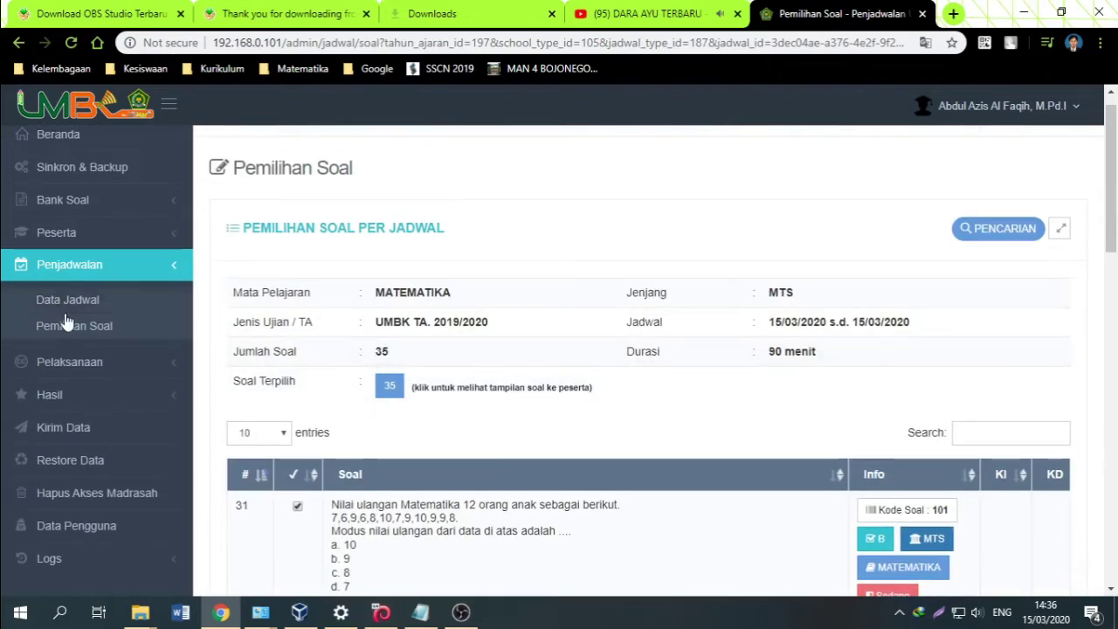
- Review the Kesiapan Data page for the madrasah's participant data and question availability
click(56, 369)
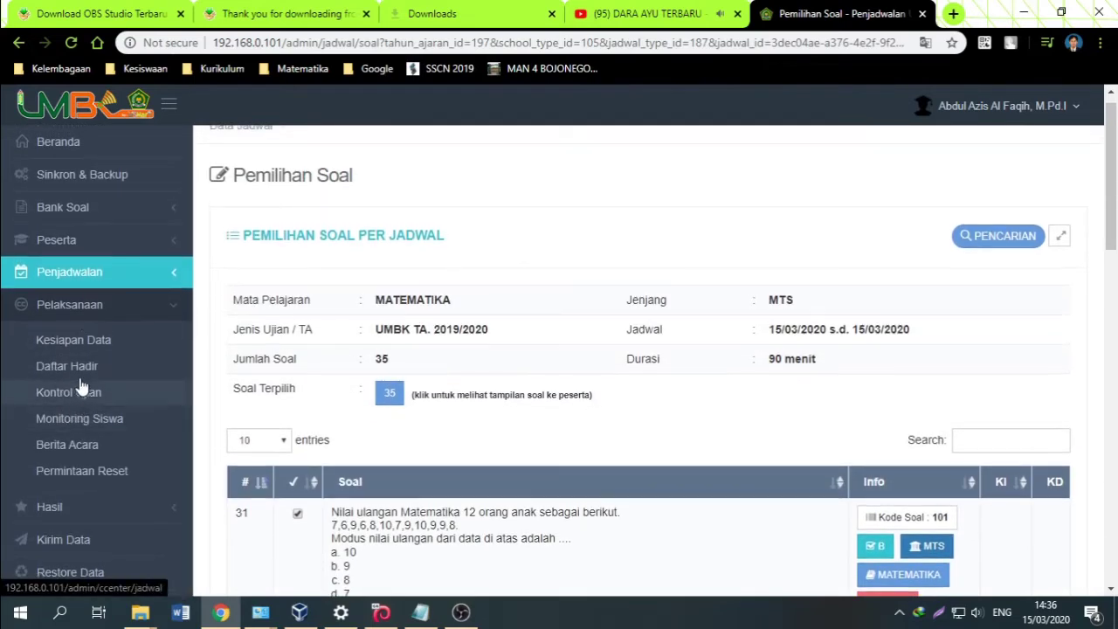
click(65, 346)
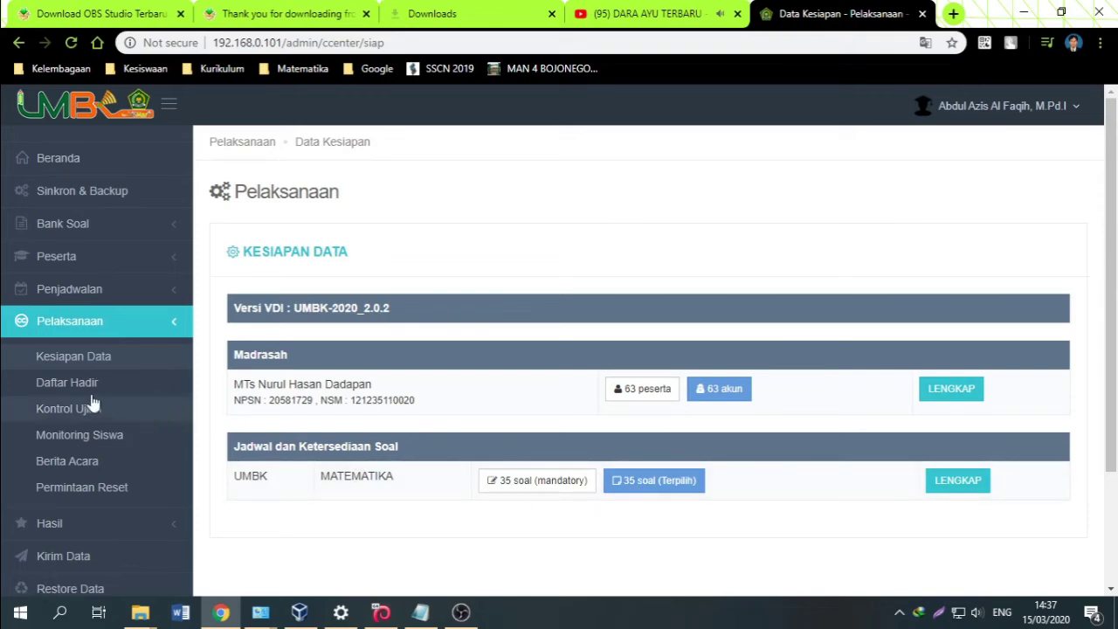
- Look up the exam in Kontrol Ujian with exam type UMBK, schedule MATEMATIKA, session 1 and server 1
click(71, 417)
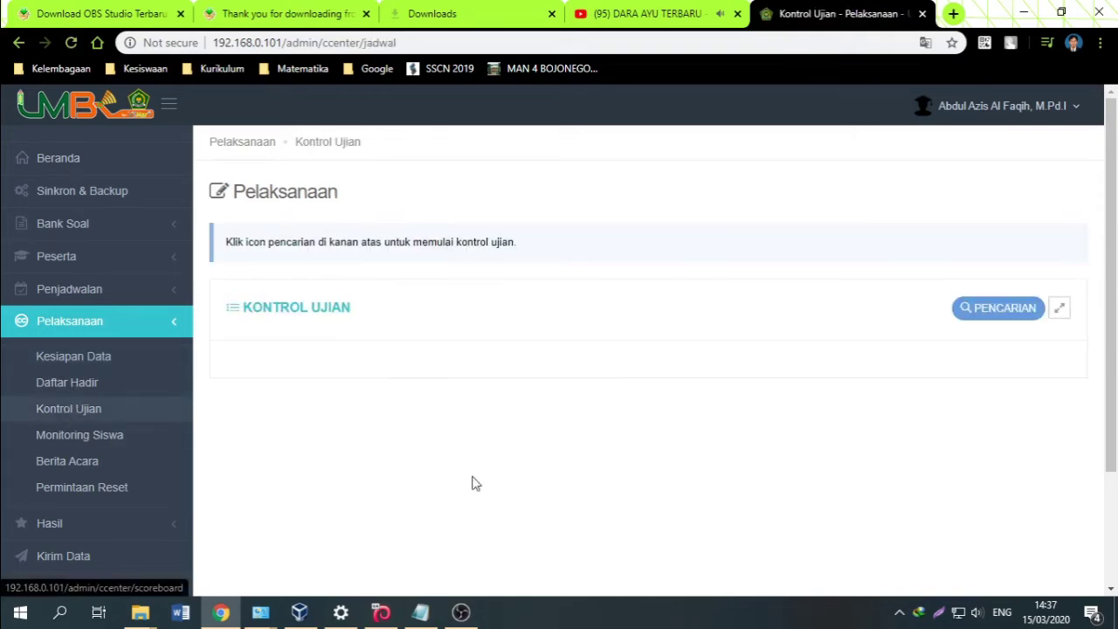
click(987, 320)
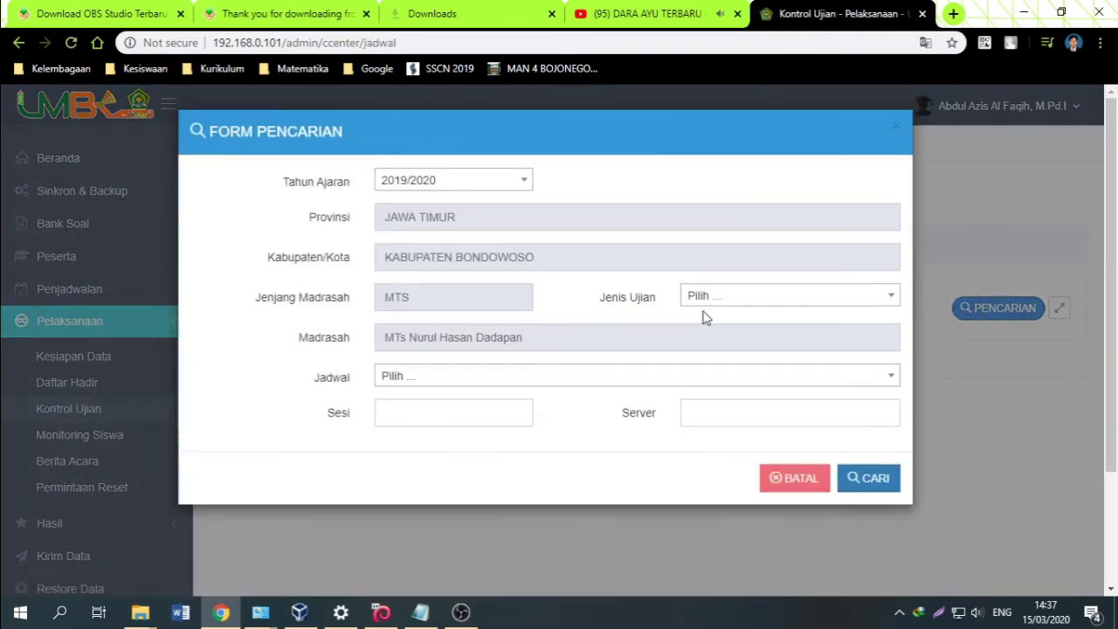
click(721, 306)
click(710, 374)
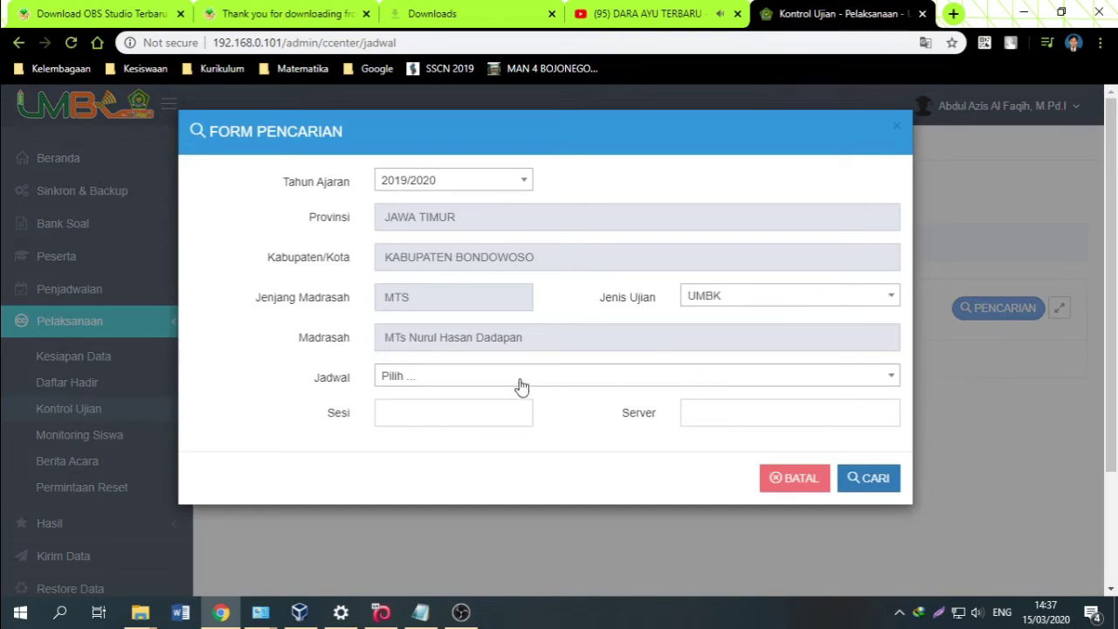
click(476, 385)
click(408, 456)
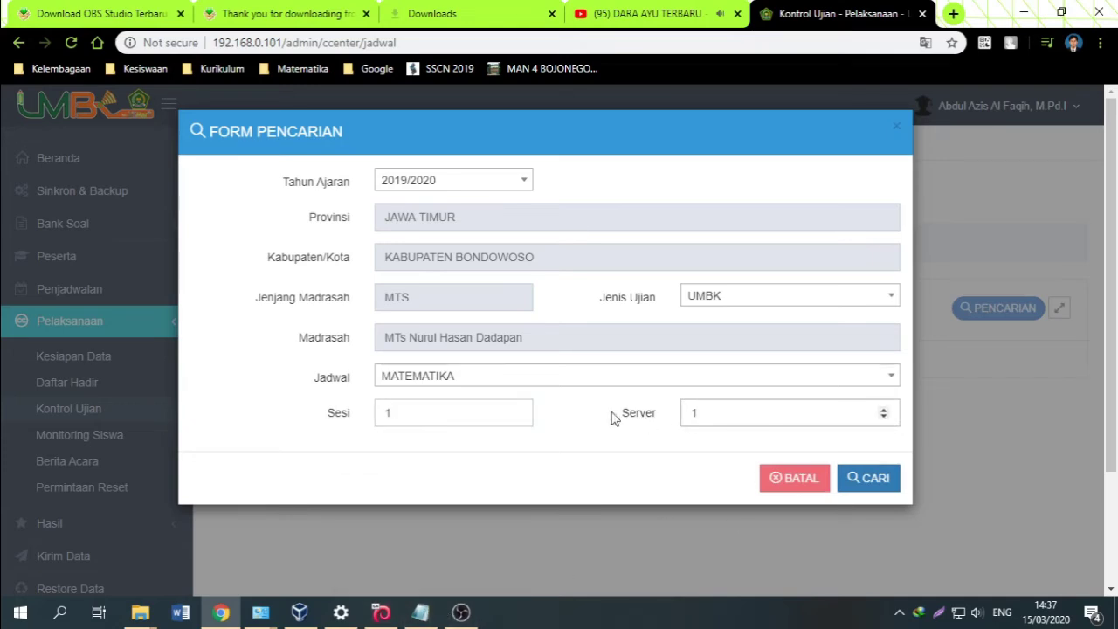
click(869, 479)
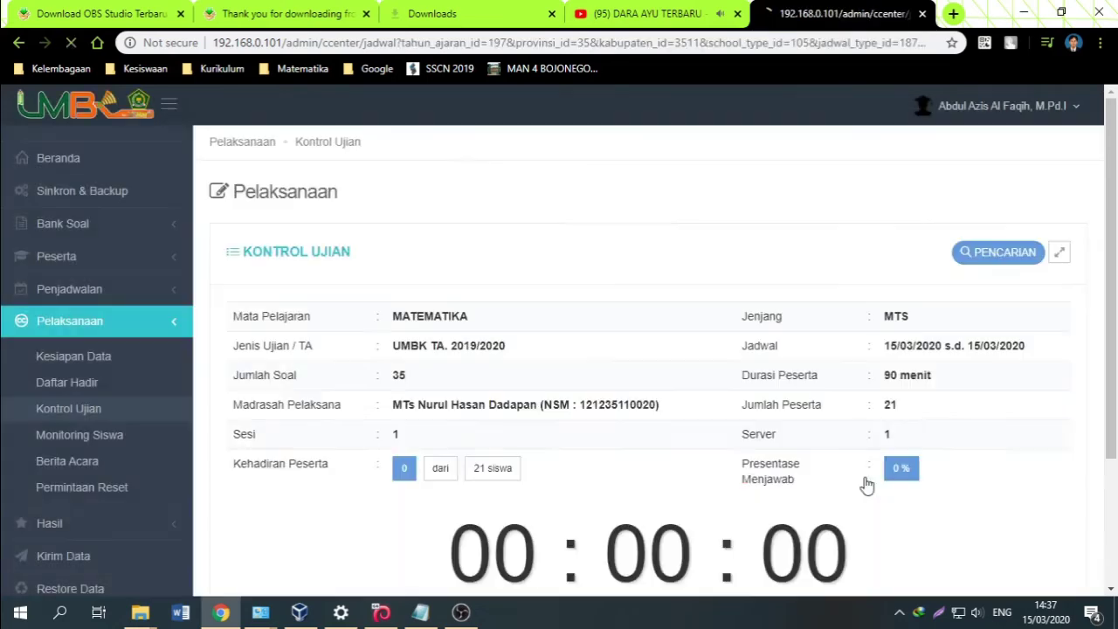
- Set the MATEMATIKA exam's status to Mulai and confirm the change
scroll(445, 387, down, 3)
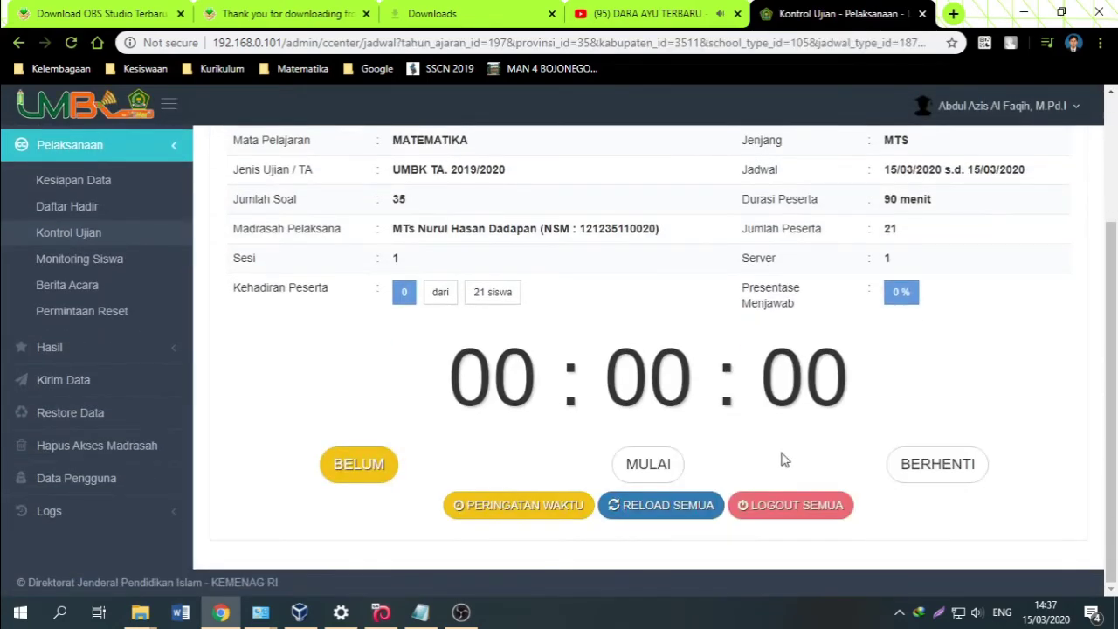
click(648, 465)
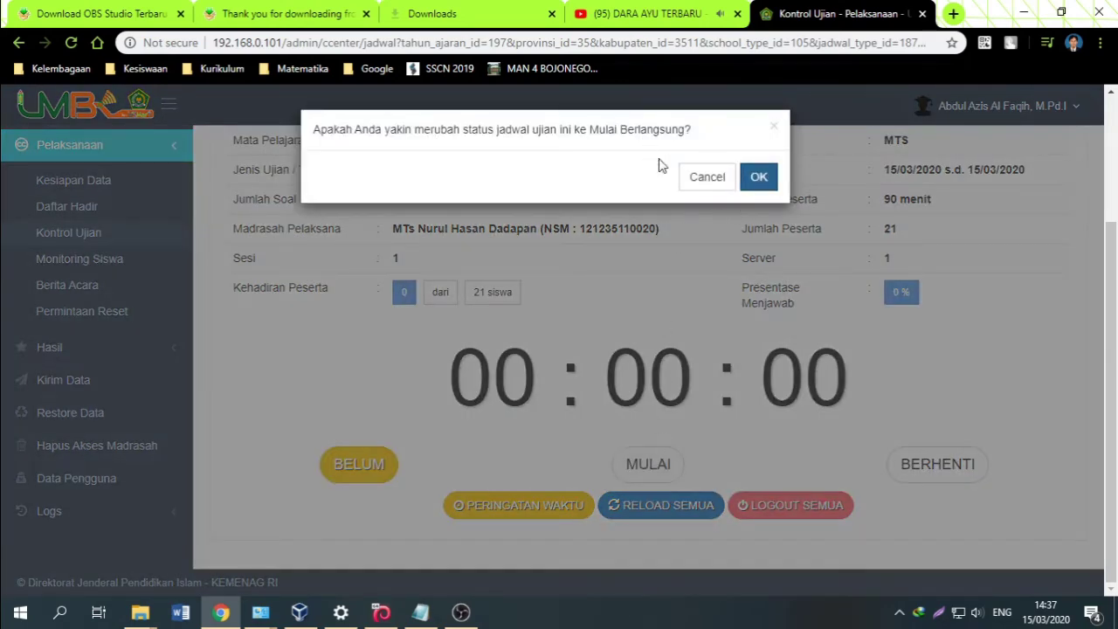
click(759, 177)
click(760, 178)
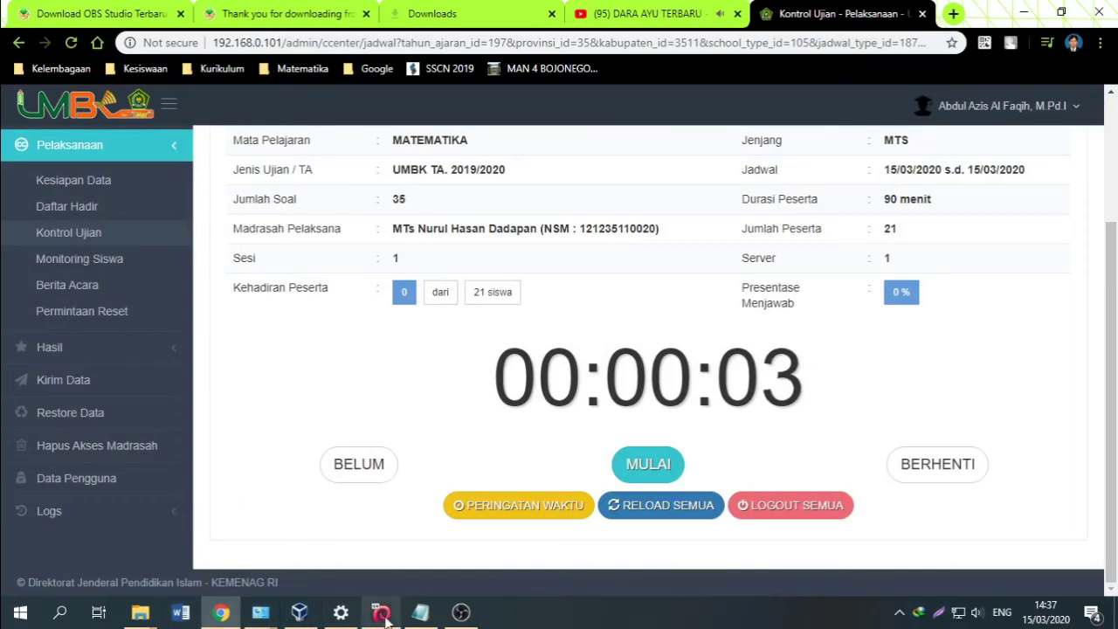
- Launch Firefox and open the exam site at 192.168.0.101
click(420, 611)
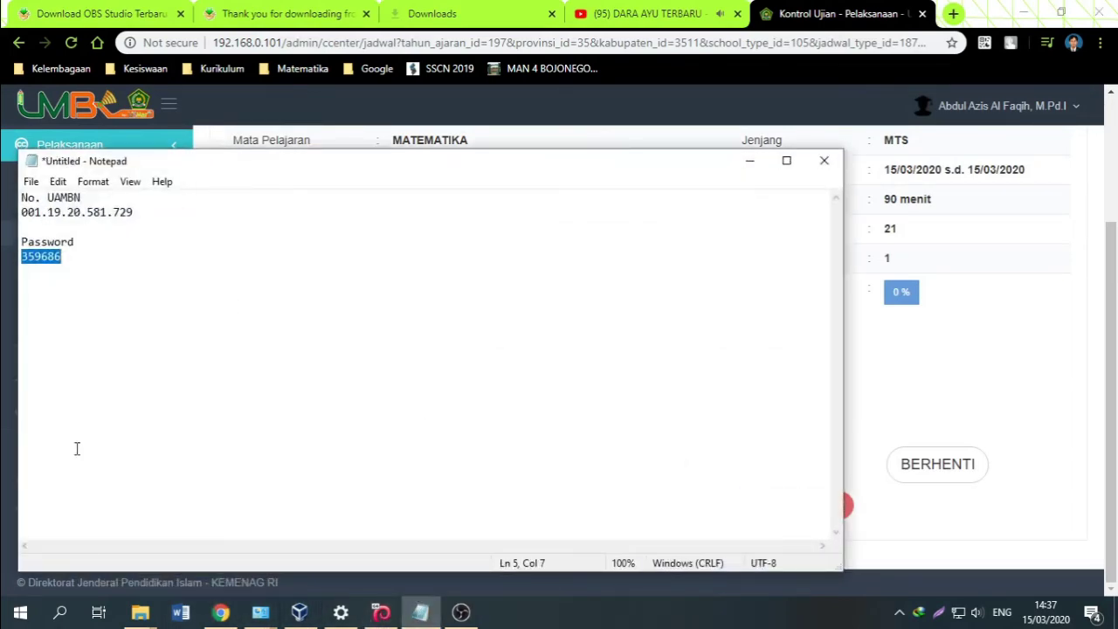
click(60, 612)
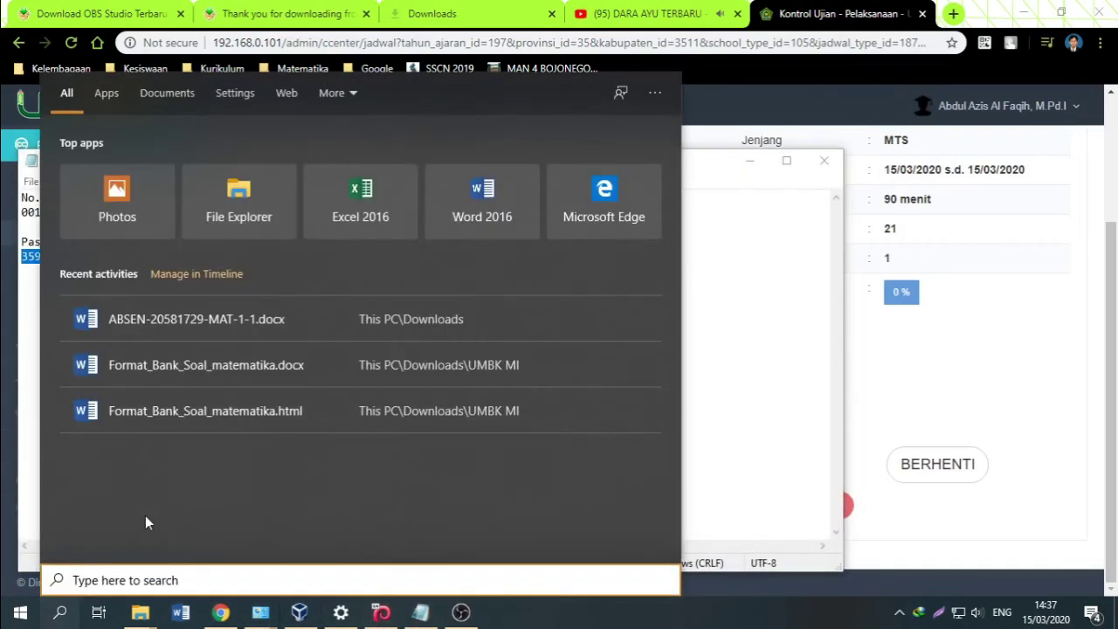
text(c)
key(BackSpace)
text(f)
click(180, 180)
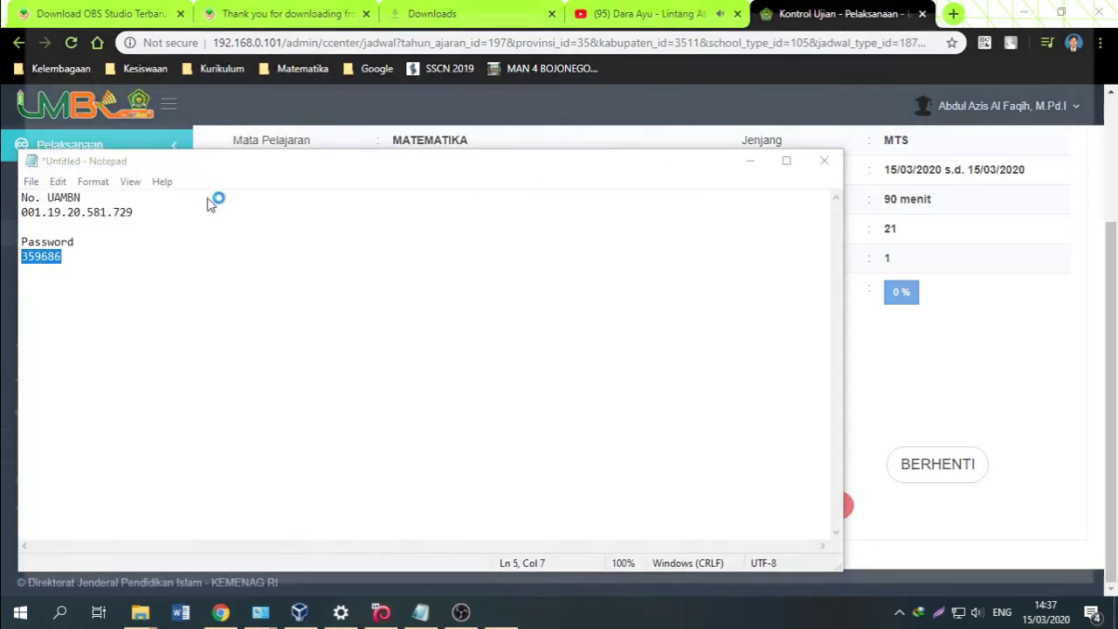
text(192.168.0.101/)
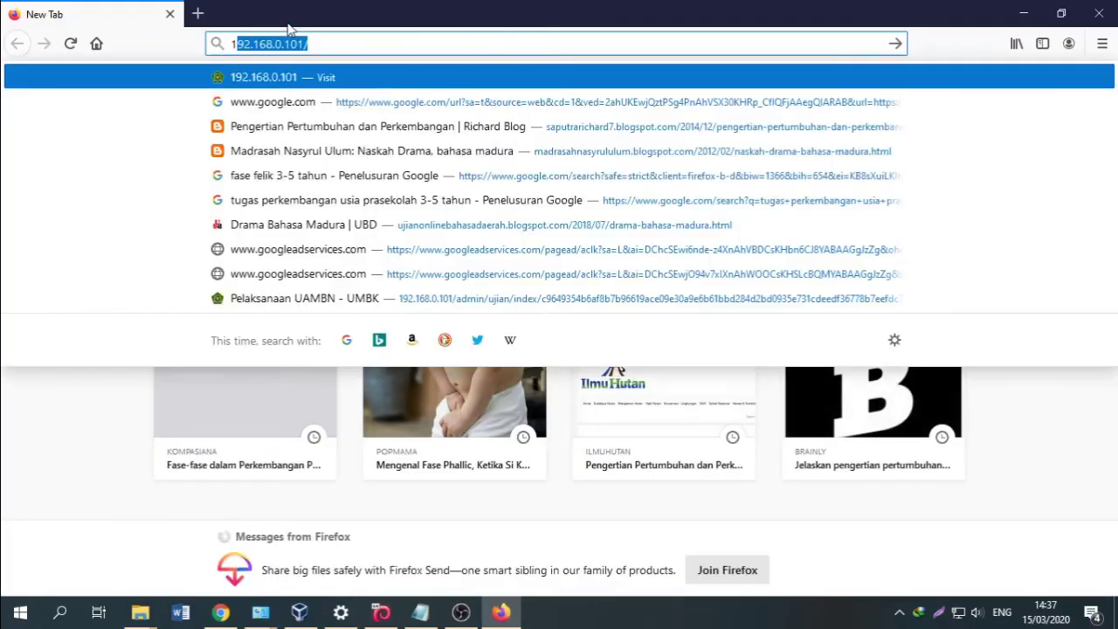
key(Return)
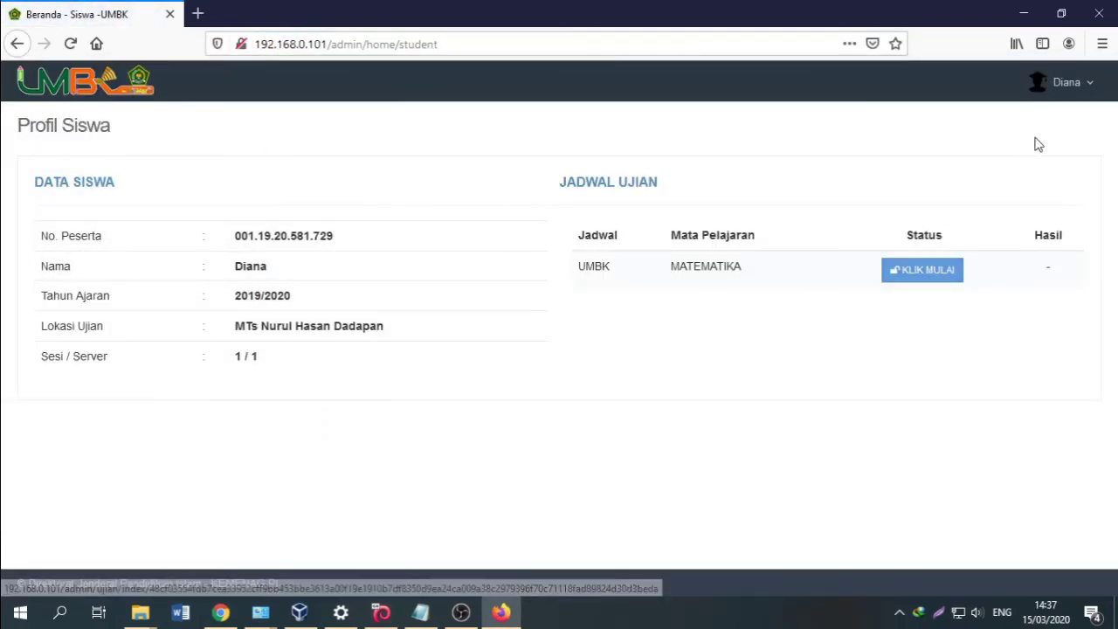
- Log out the signed-in student and enter the participant number copied from the Notepad note as the username
click(1060, 82)
click(1039, 124)
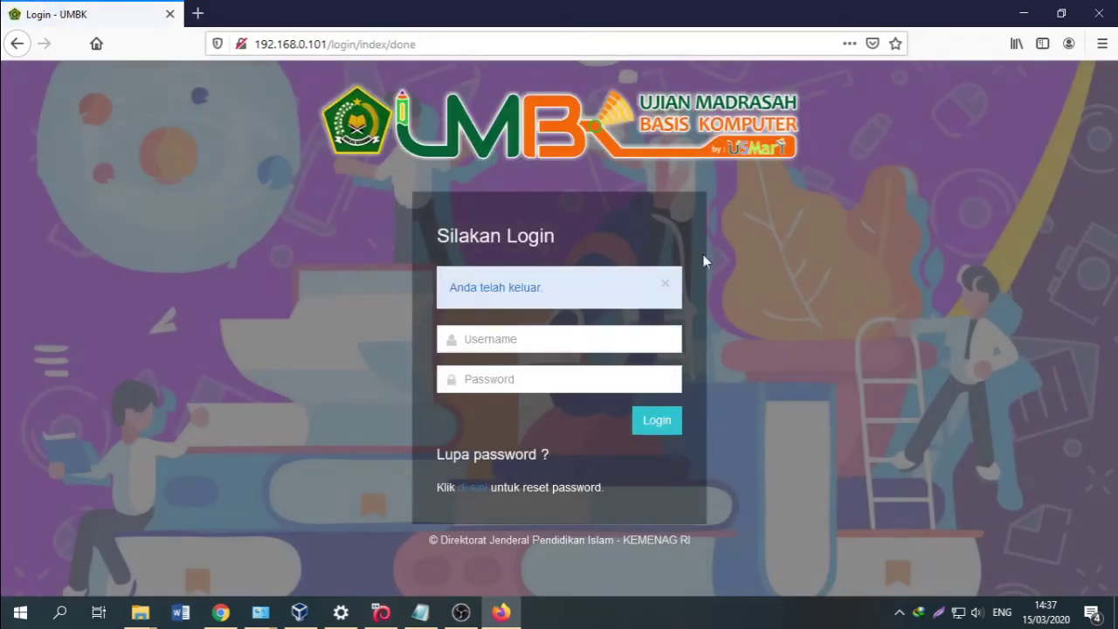
click(421, 614)
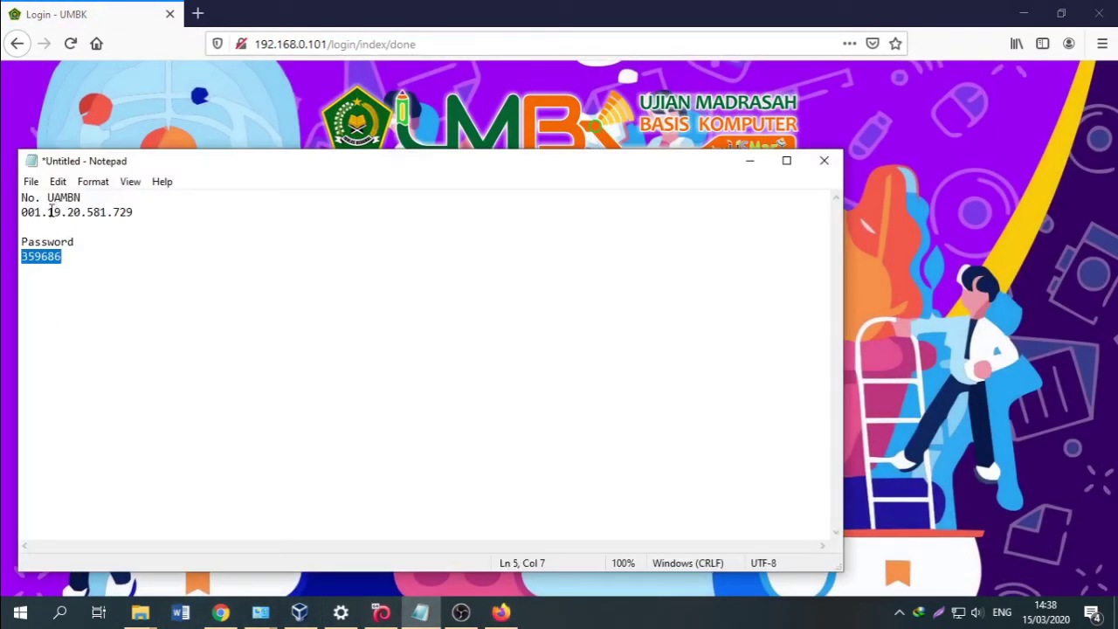
right_click(122, 211)
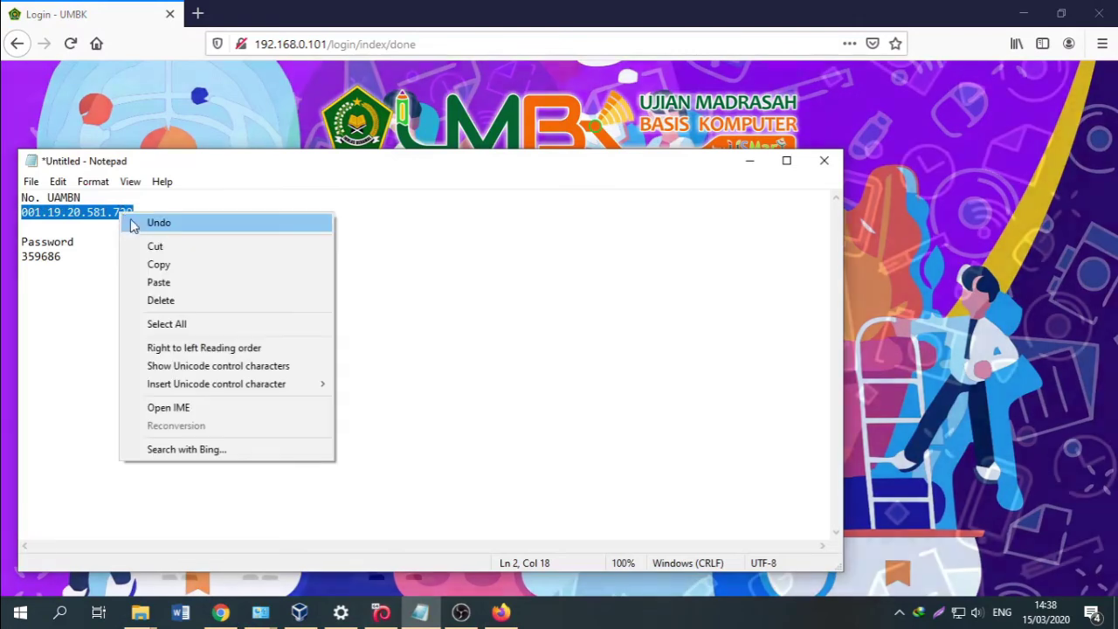
click(155, 263)
click(511, 8)
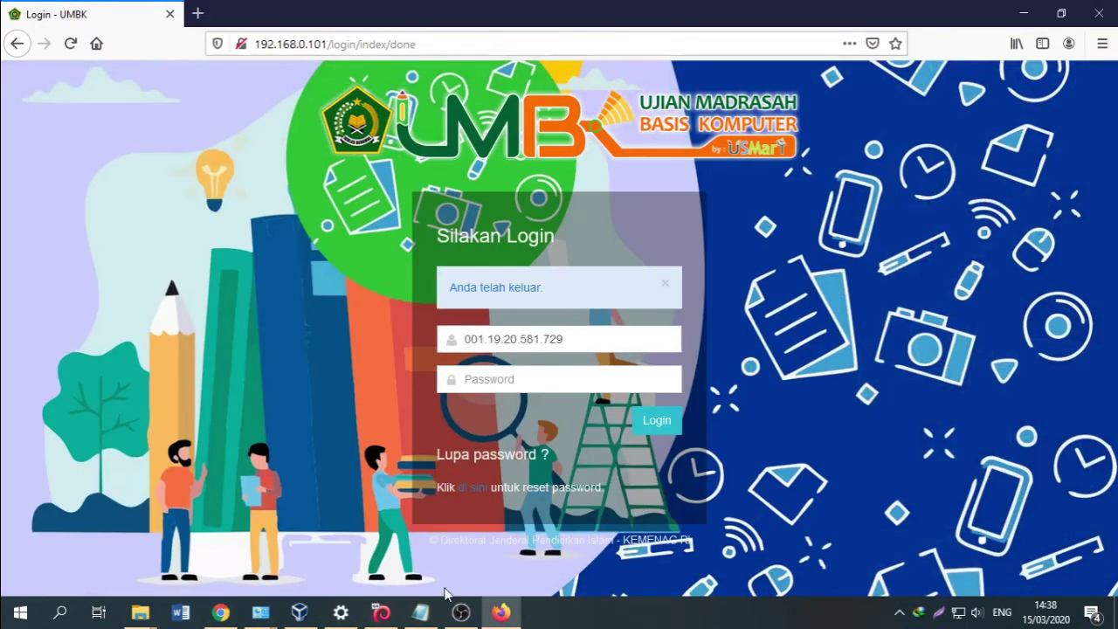
- Copy the password from the Notepad note into the Password field, log in as the student and decline saving the login
click(420, 612)
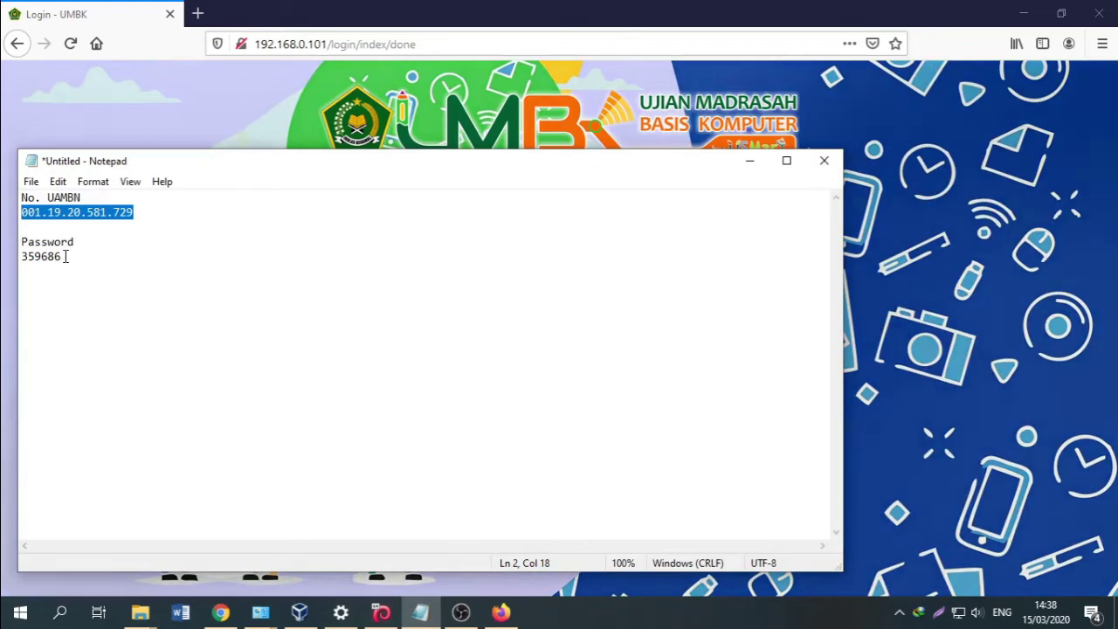
drag(68, 256, 13, 258)
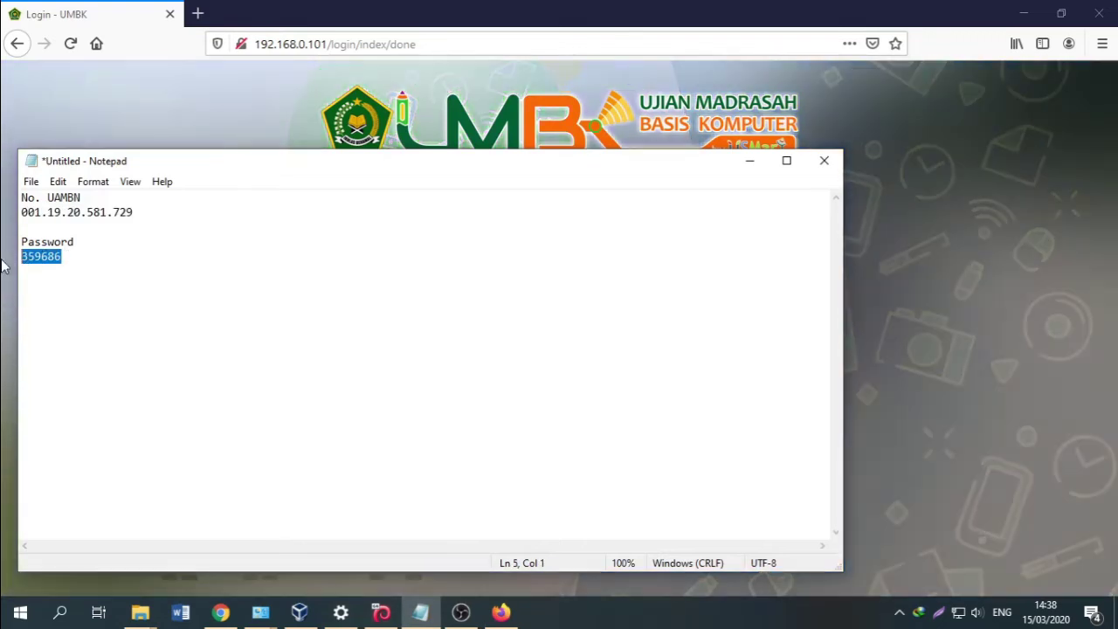
click(223, 7)
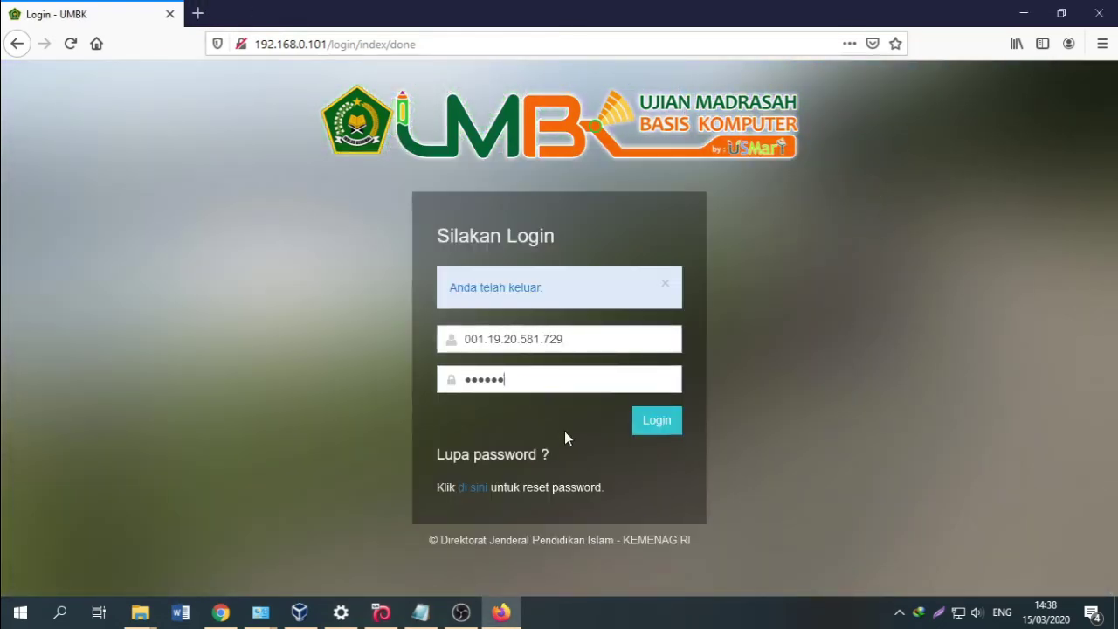
click(653, 421)
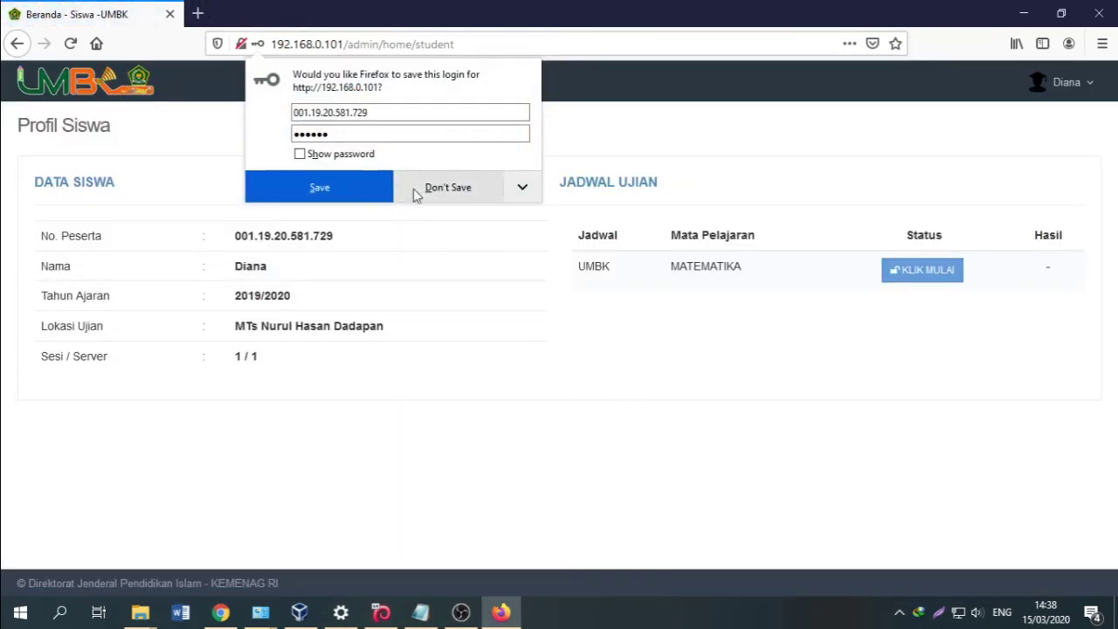
click(447, 189)
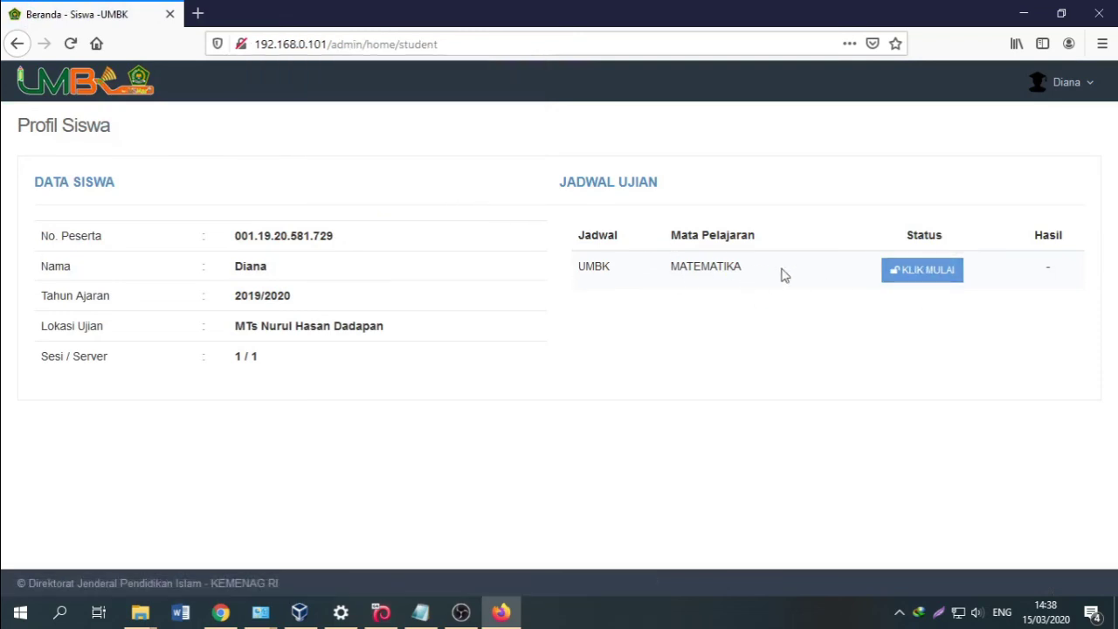
- Start the student's MATEMATIKA exam and view questions 2, 3 and 35
click(918, 272)
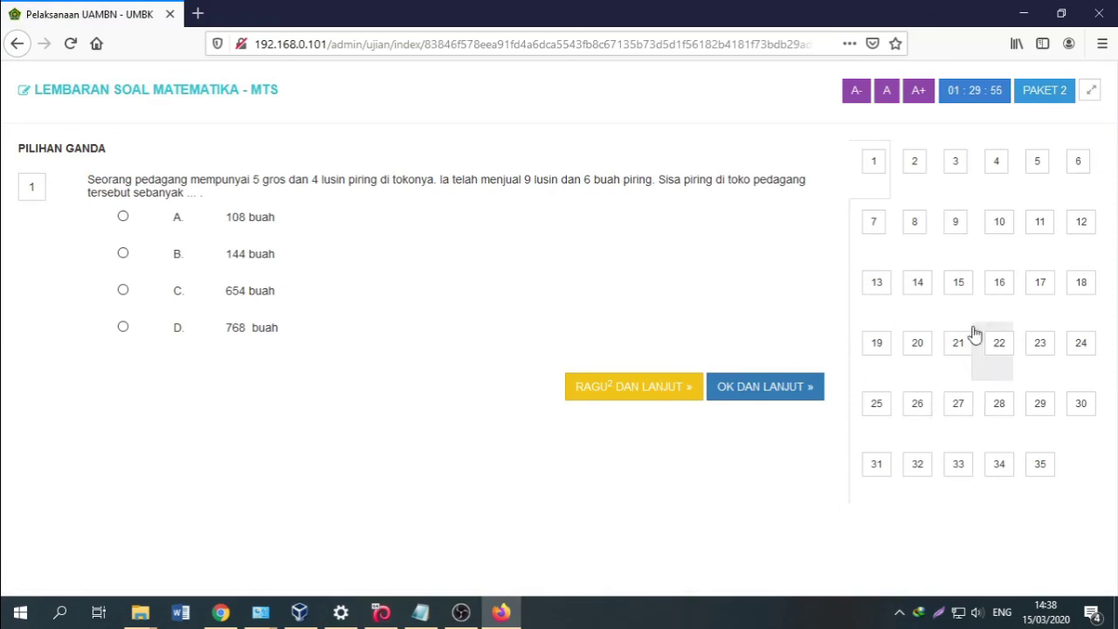
click(916, 166)
click(950, 166)
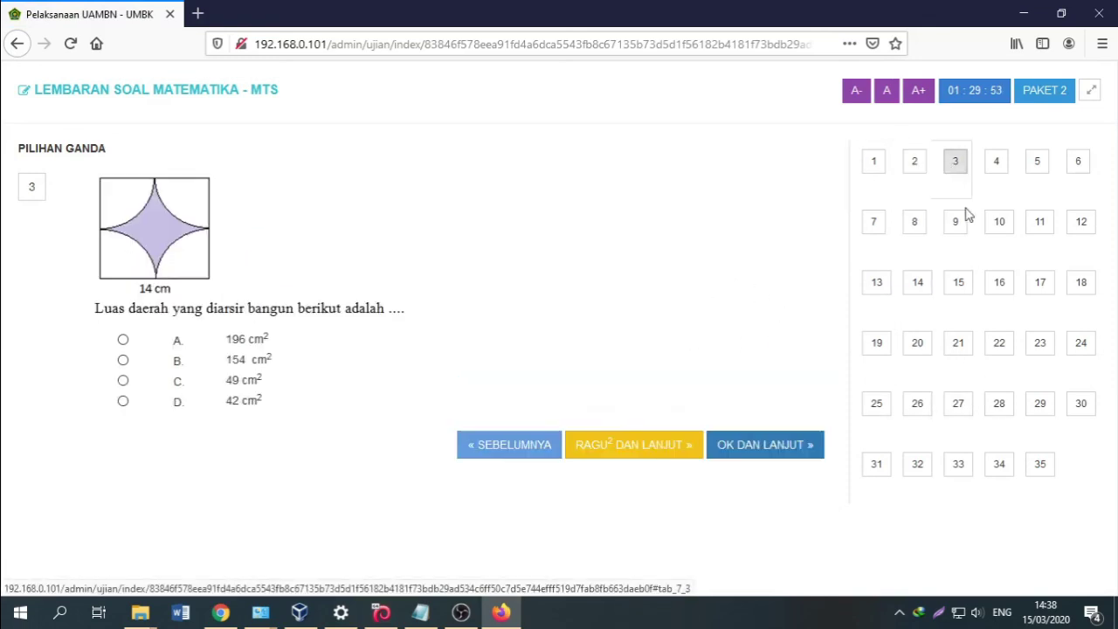
click(1044, 465)
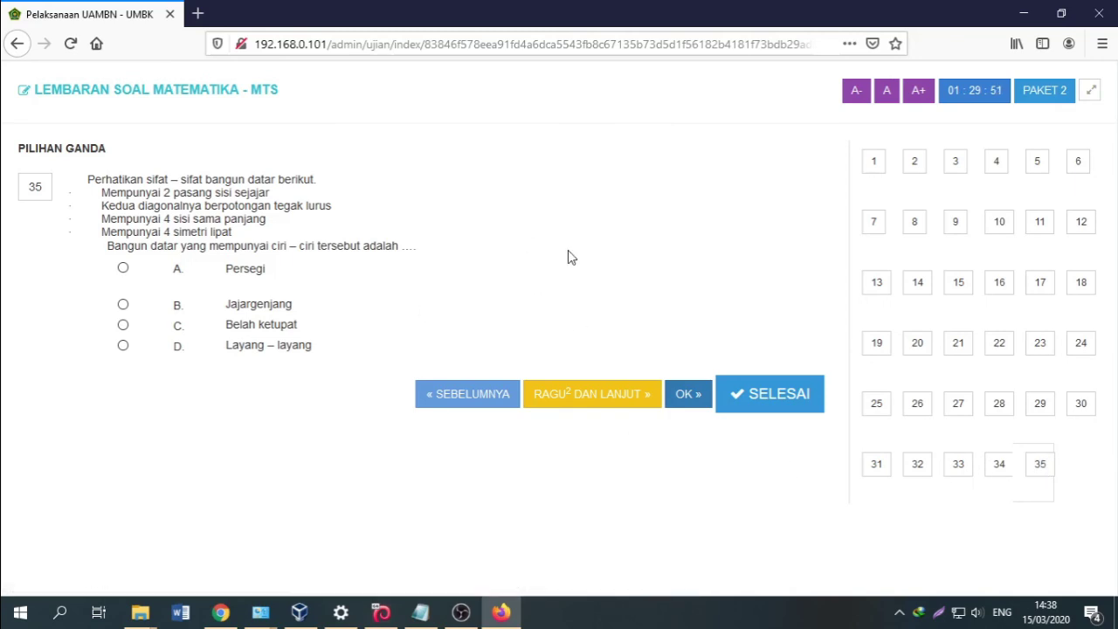